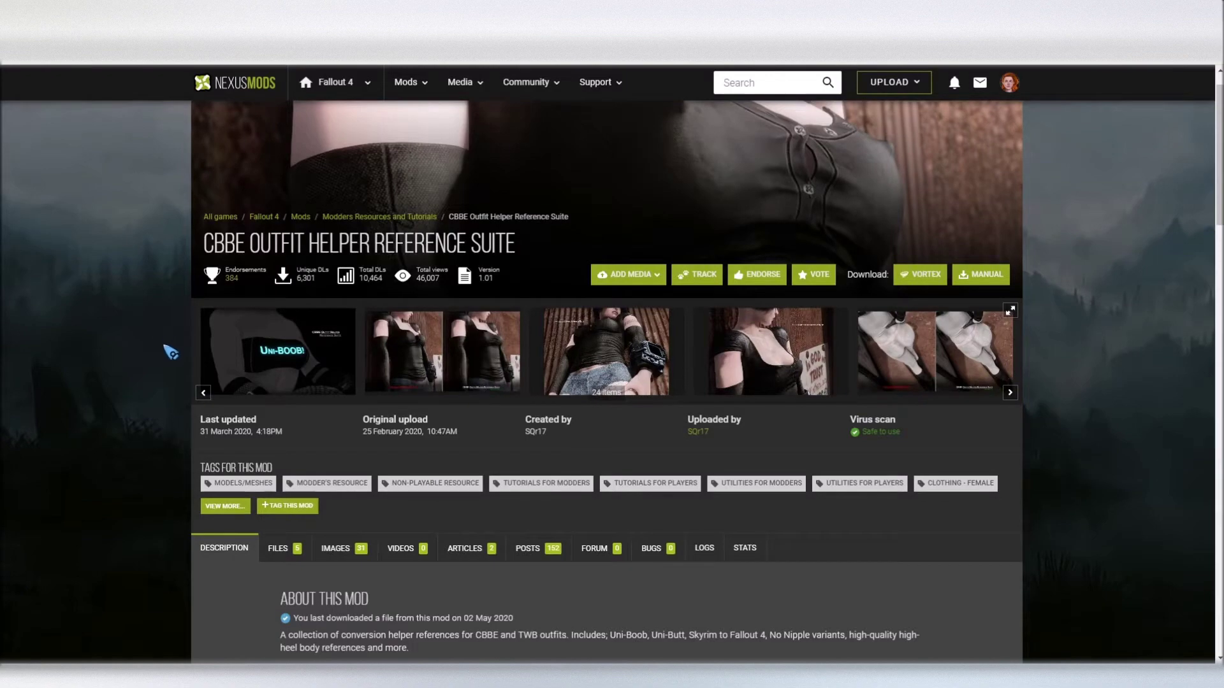
# View the second gallery image full size, then return to the BodySlide window
pyautogui.click(444, 368)
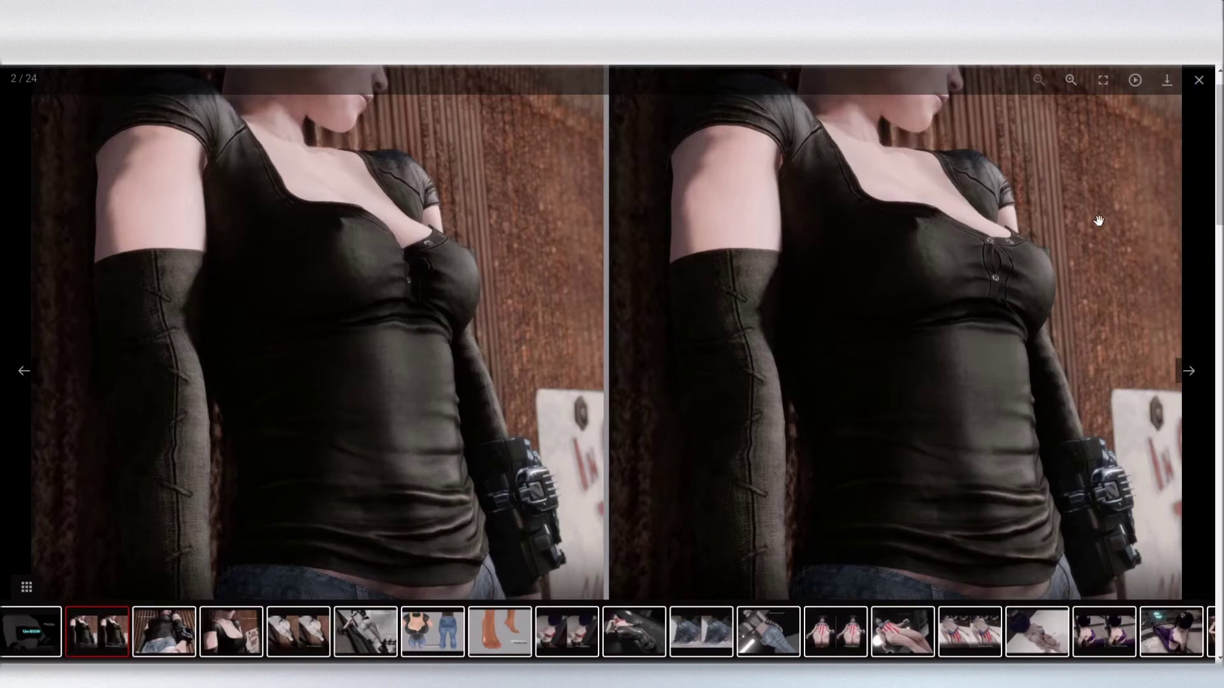
pyautogui.click(1199, 80)
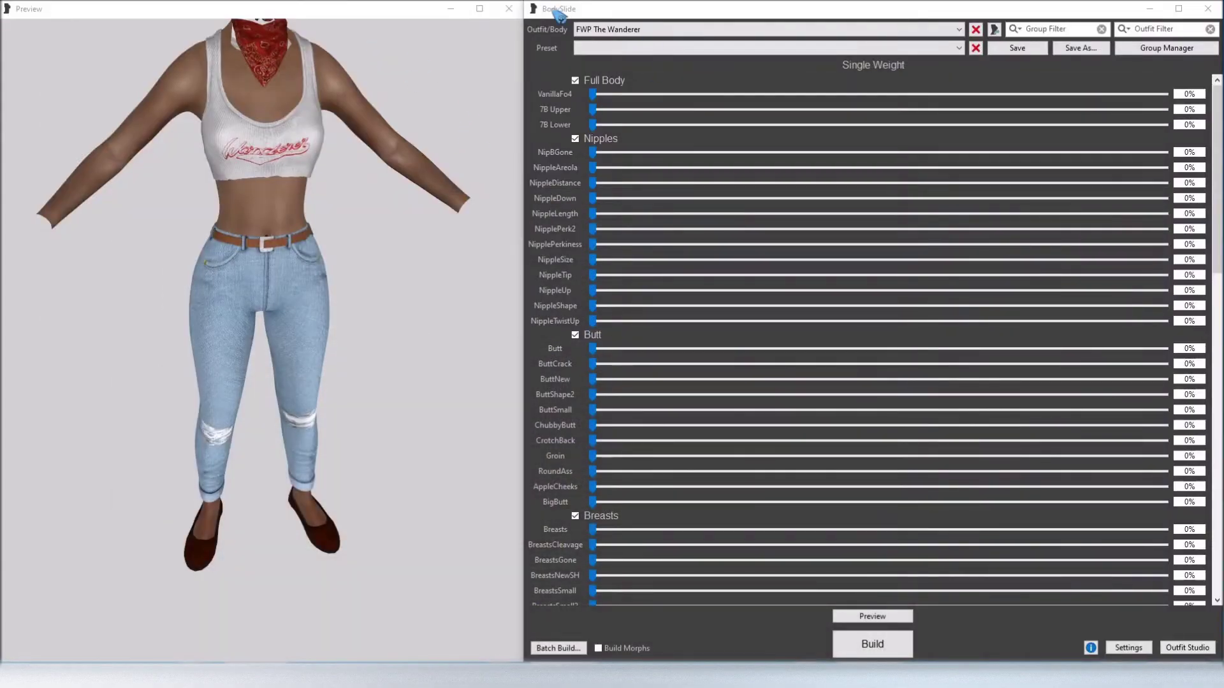
pyautogui.click(556, 11)
# Preview the outfit with BreastsNewSH at 100% from several angles, then reset it to 0%
pyautogui.moveTo(596, 577); pyautogui.dragTo(1207, 586)
pyautogui.click(245, 259)
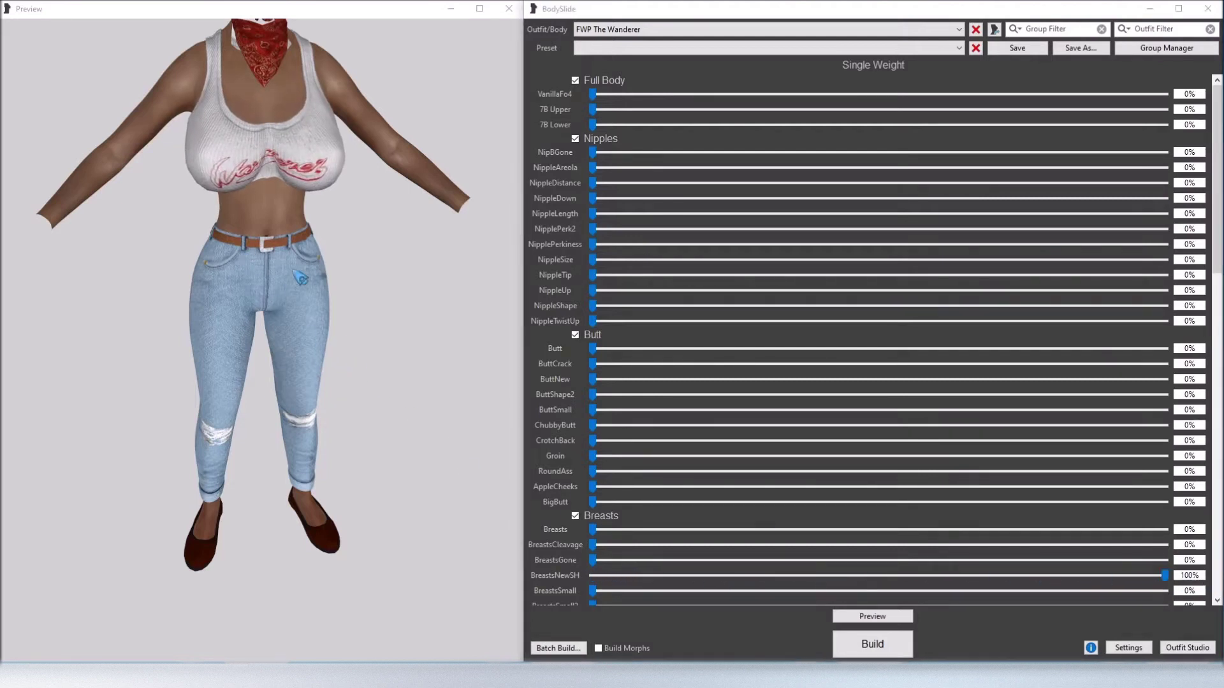
pyautogui.moveTo(246, 259); pyautogui.dragTo(222, 196)
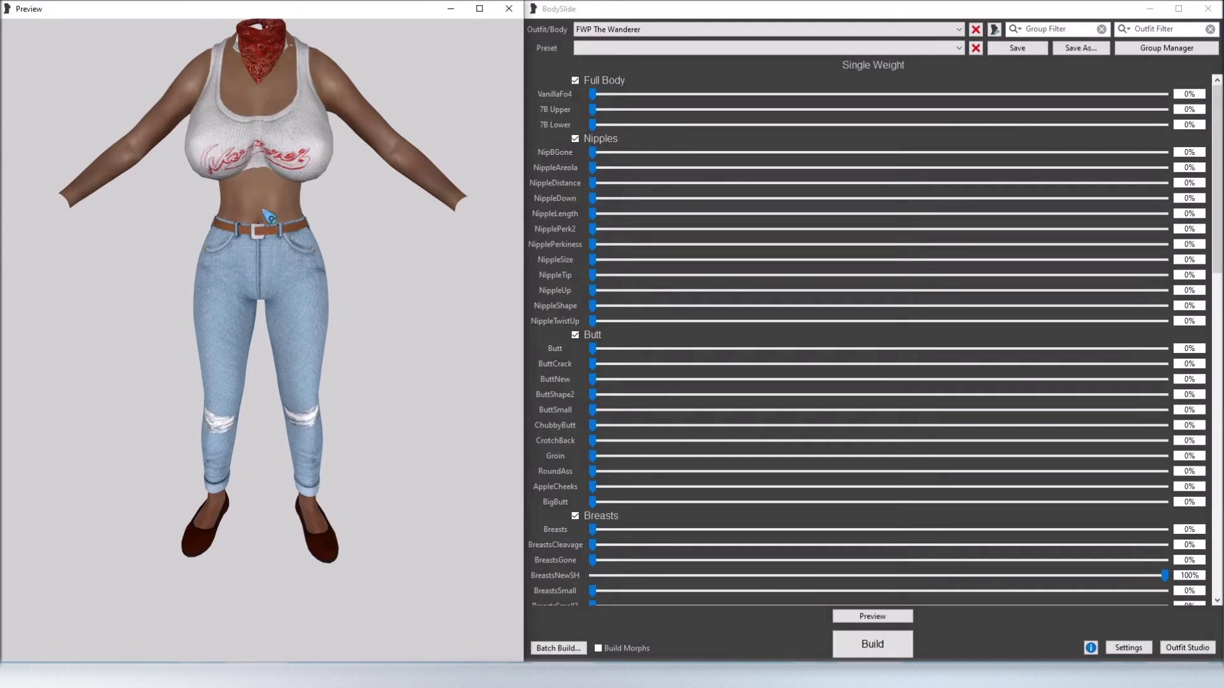
pyautogui.moveTo(196, 250); pyautogui.dragTo(253, 252)
pyautogui.moveTo(446, 423); pyautogui.dragTo(313, 369)
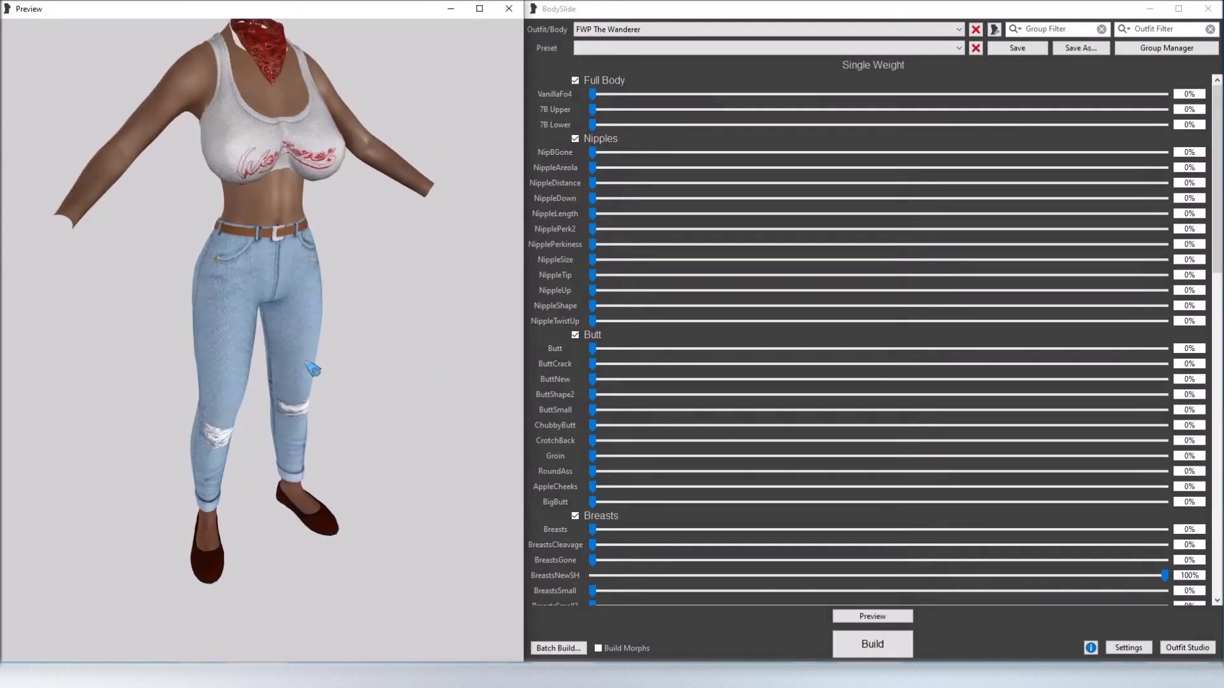
pyautogui.moveTo(1165, 575); pyautogui.dragTo(314, 440)
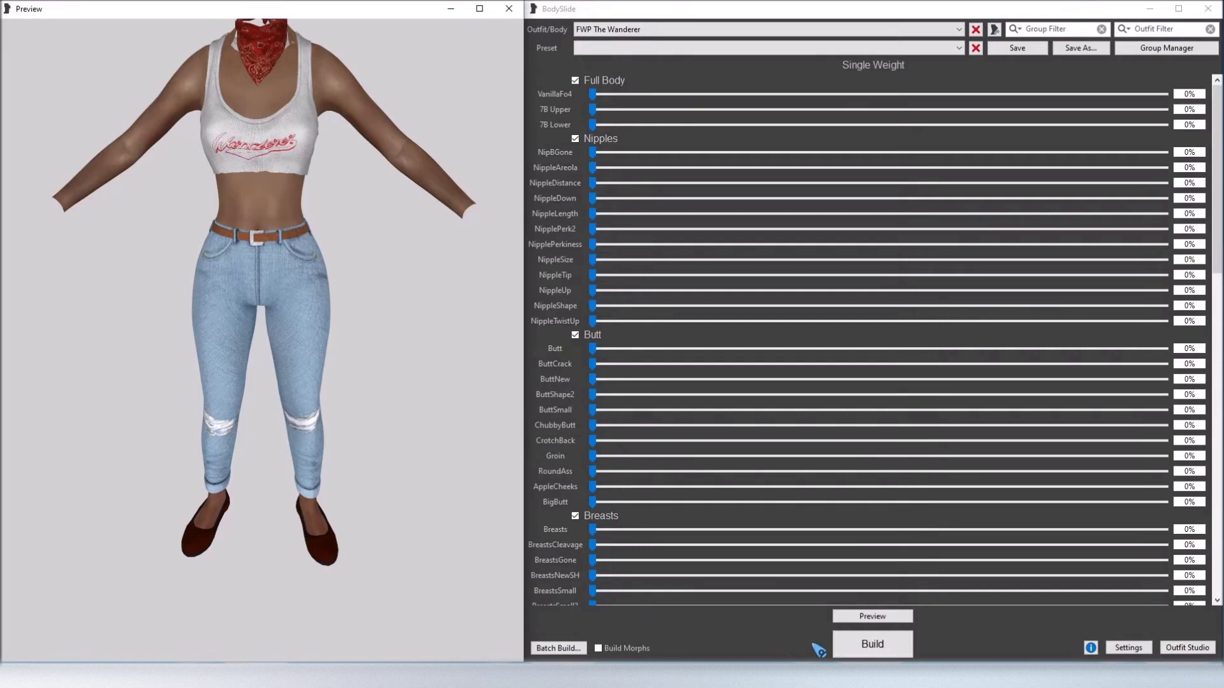
# Build FWP The Wanderer at zero sliders and launch Outfit Studio
pyautogui.click(874, 647)
pyautogui.click(1015, 347)
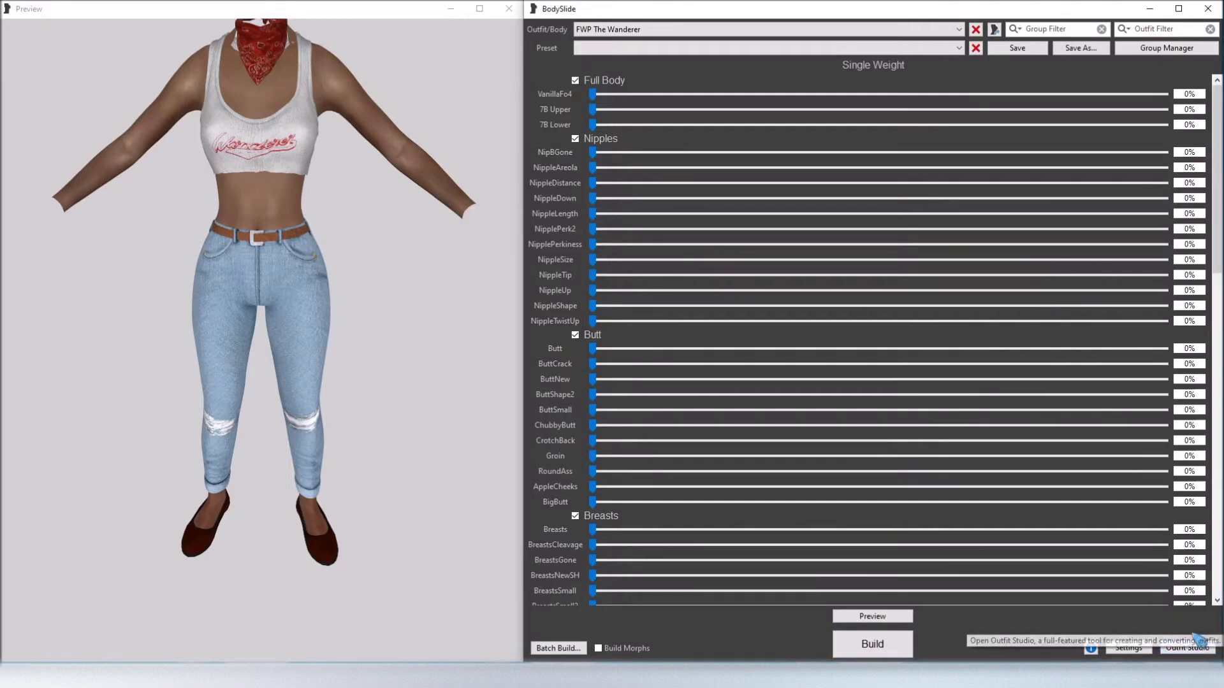
pyautogui.click(1206, 652)
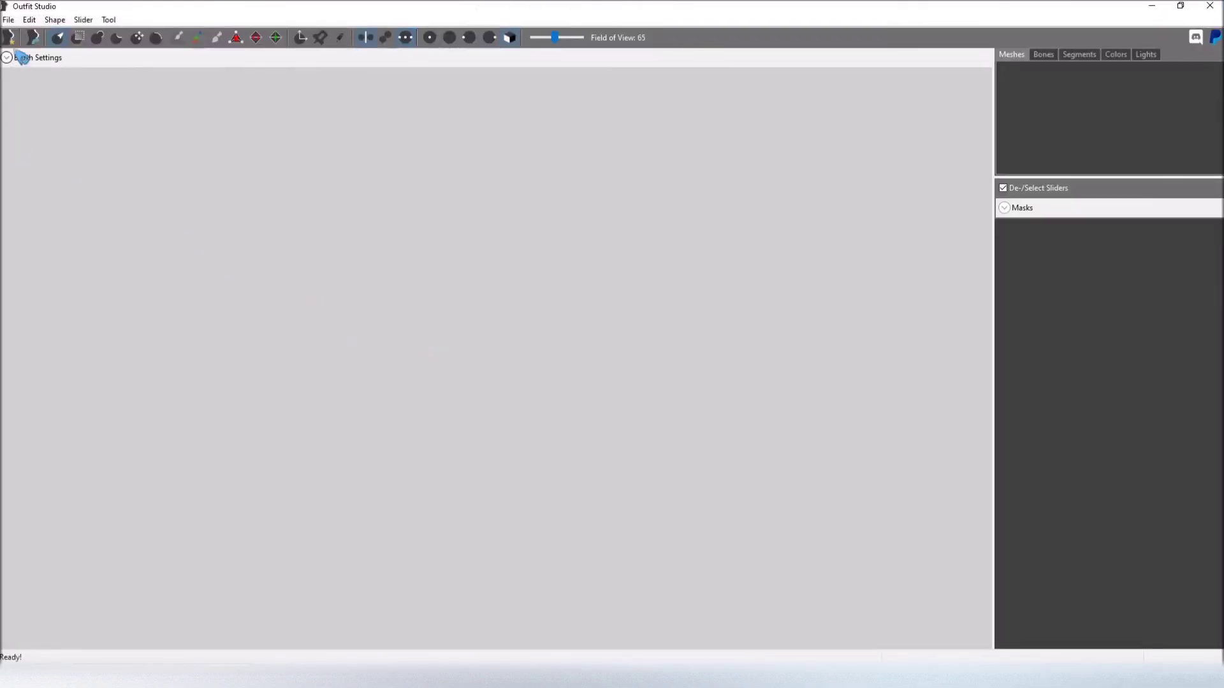
# Start a new project using the CBBE Helper - Full-Uni Body (No Nipples) reference template
pyautogui.click(8, 20)
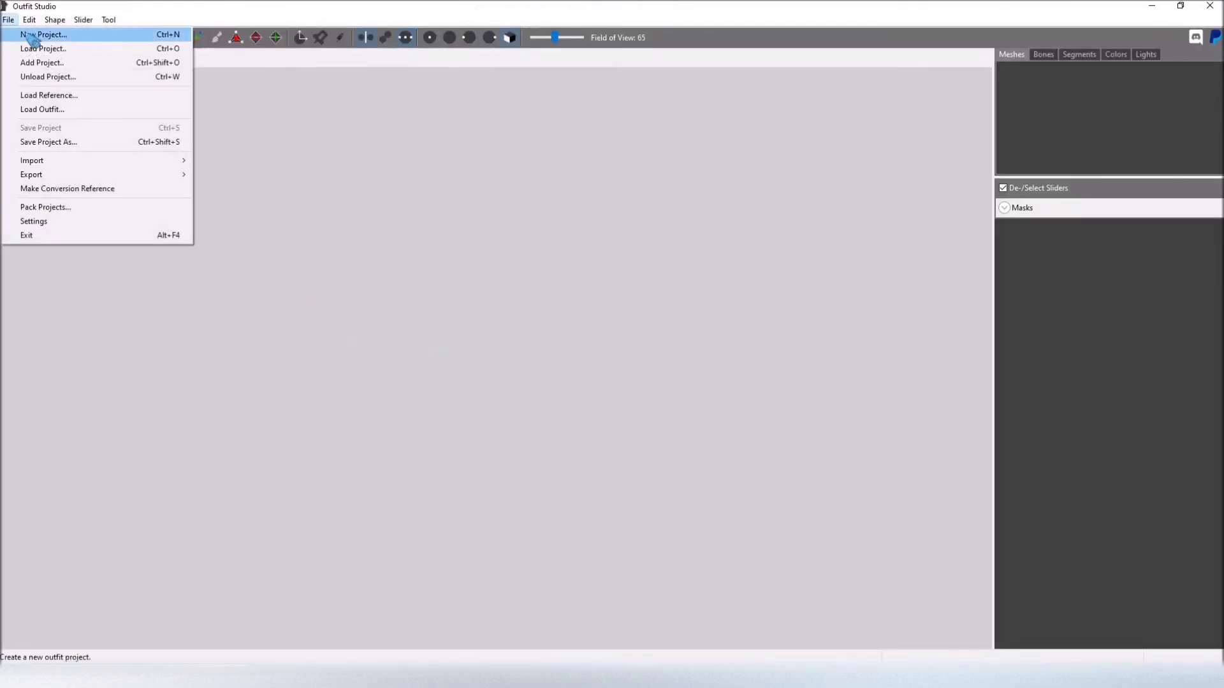
pyautogui.click(26, 33)
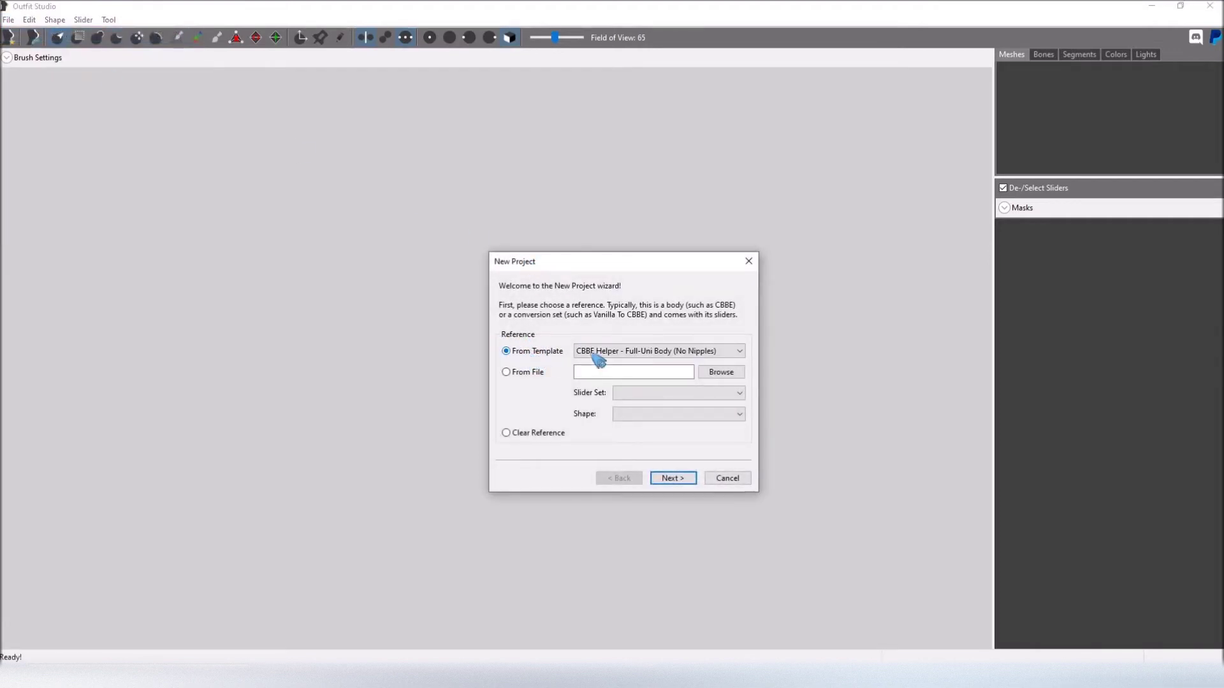
pyautogui.click(650, 352)
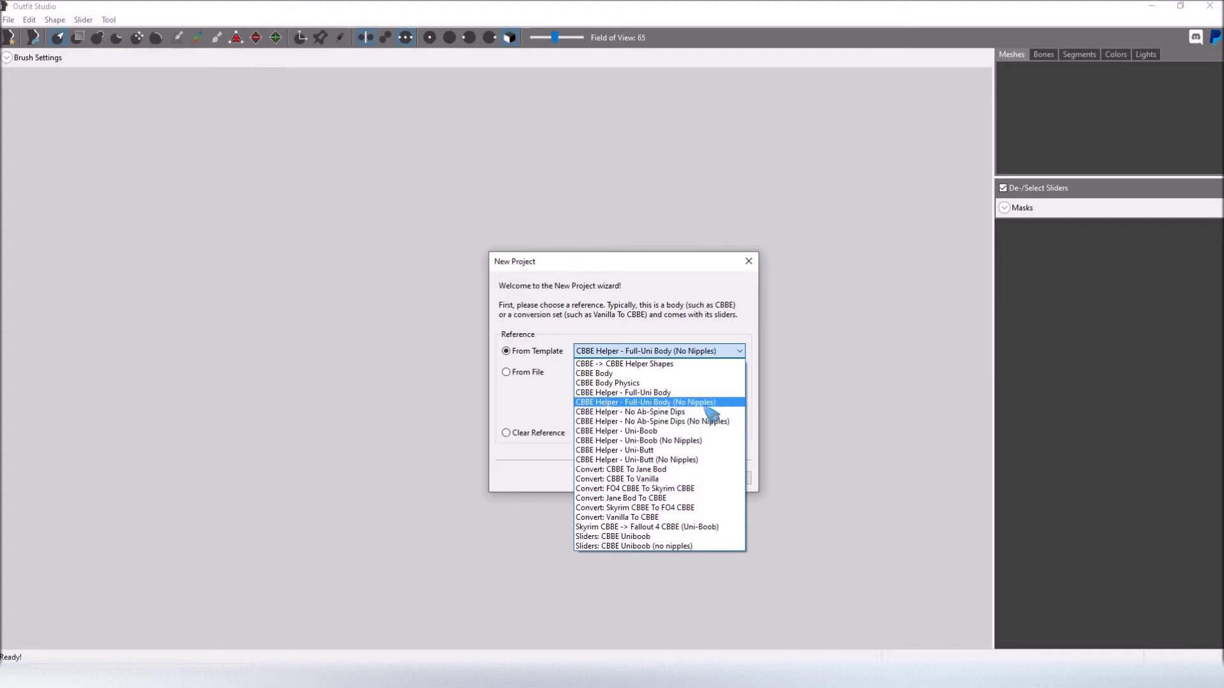
pyautogui.click(706, 404)
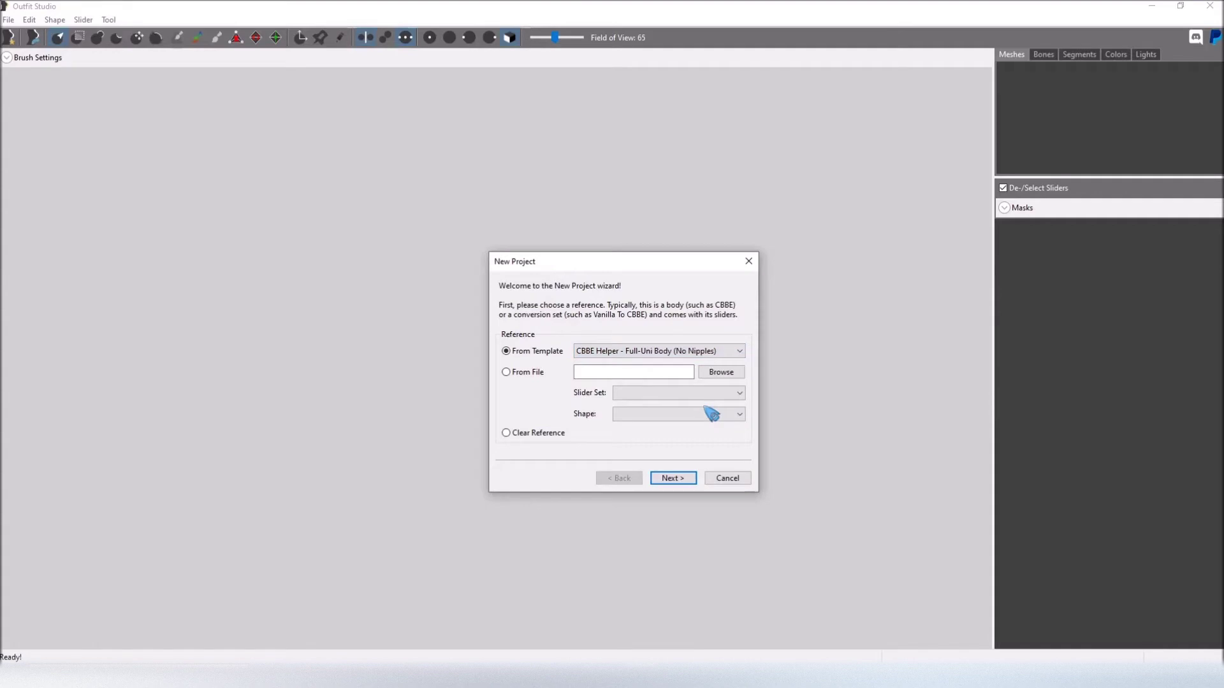
pyautogui.click(675, 479)
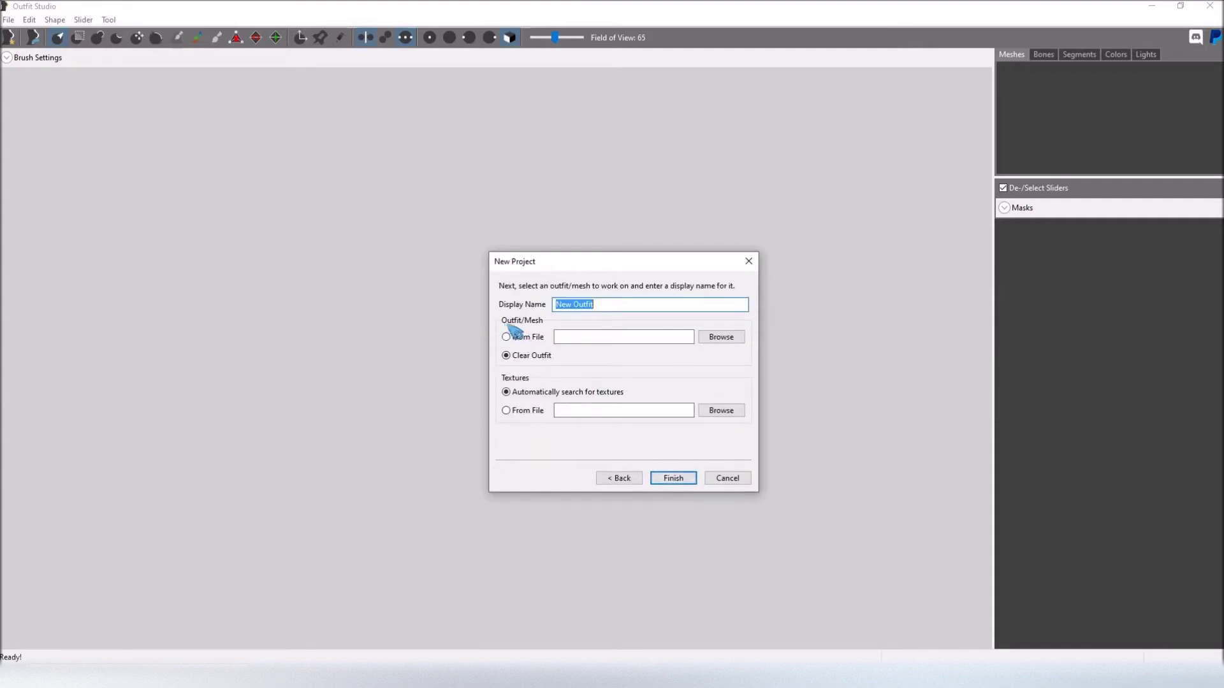
# Load OriginalRed.nif from file as the outfit mesh and finish creating the project
pyautogui.click(526, 338)
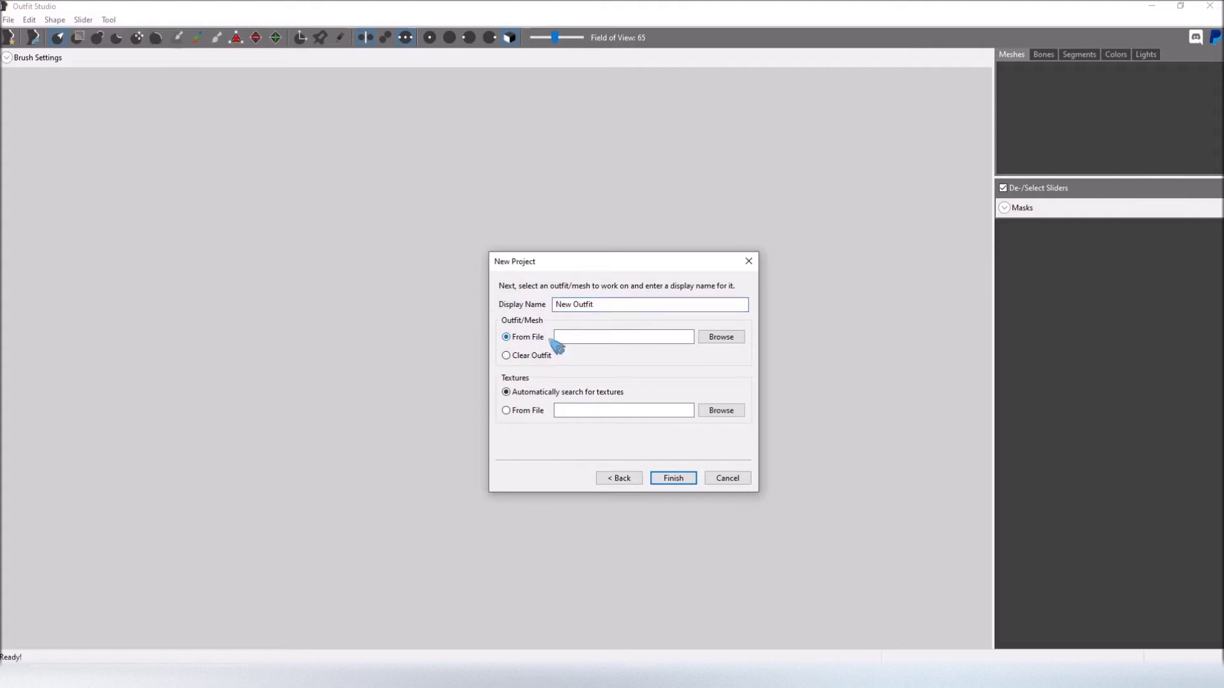
pyautogui.click(721, 338)
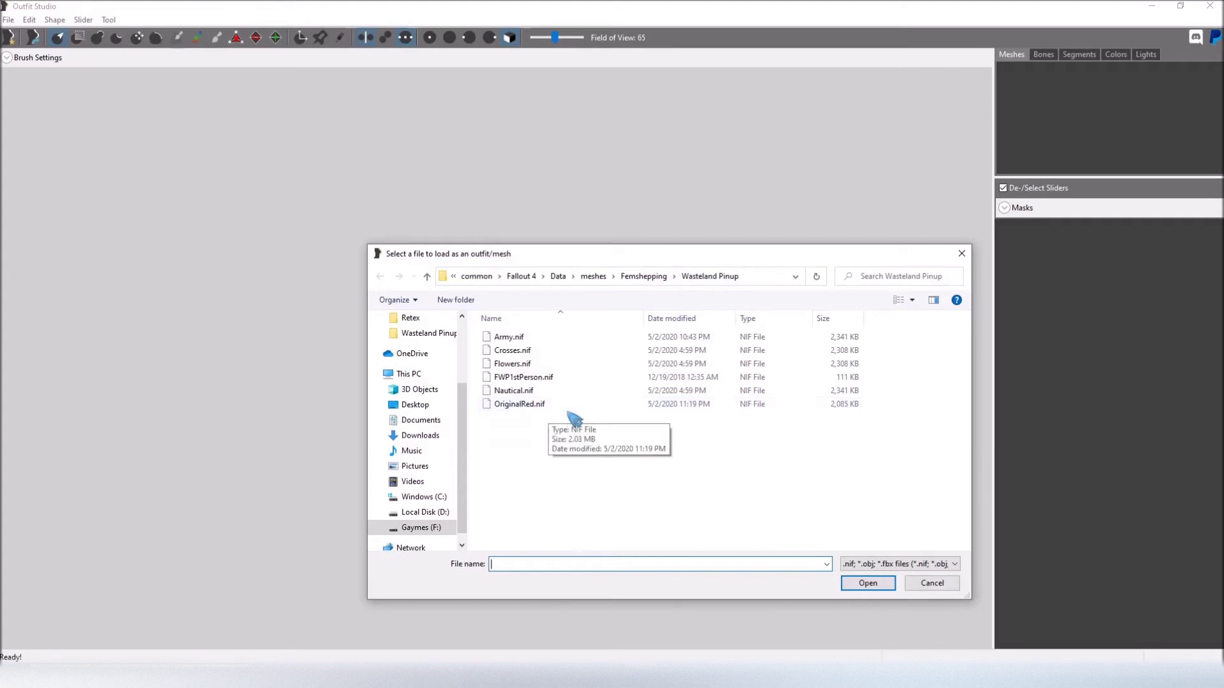
pyautogui.click(543, 410)
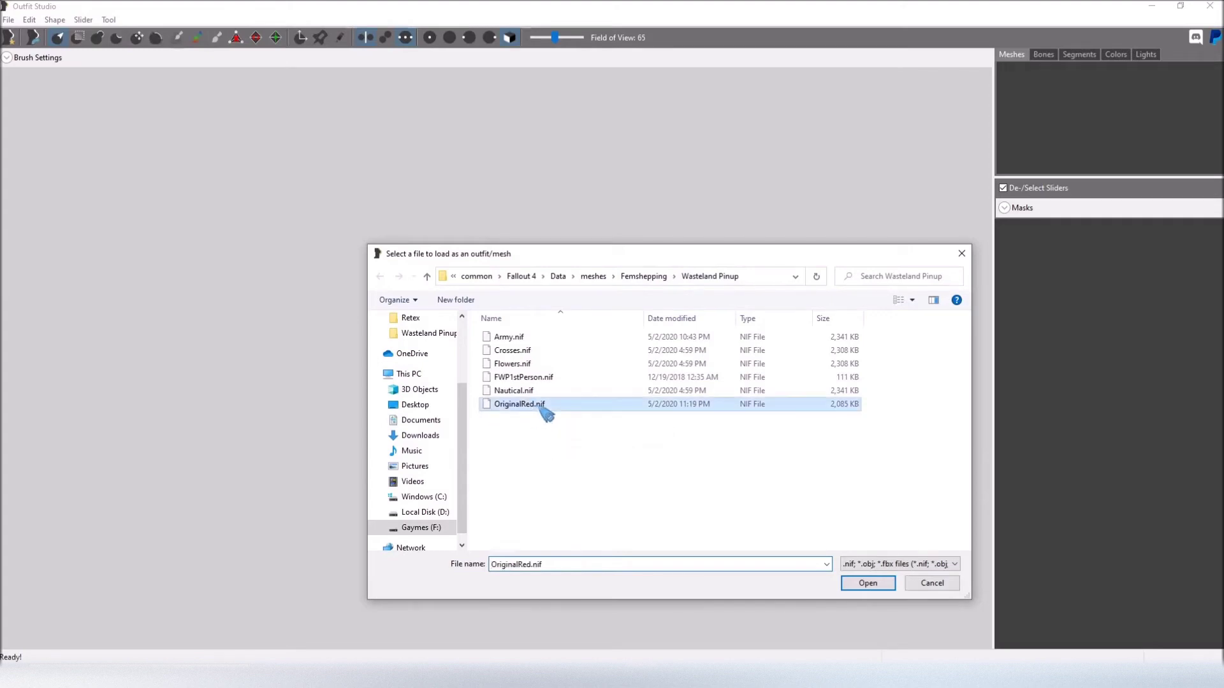
pyautogui.click(867, 584)
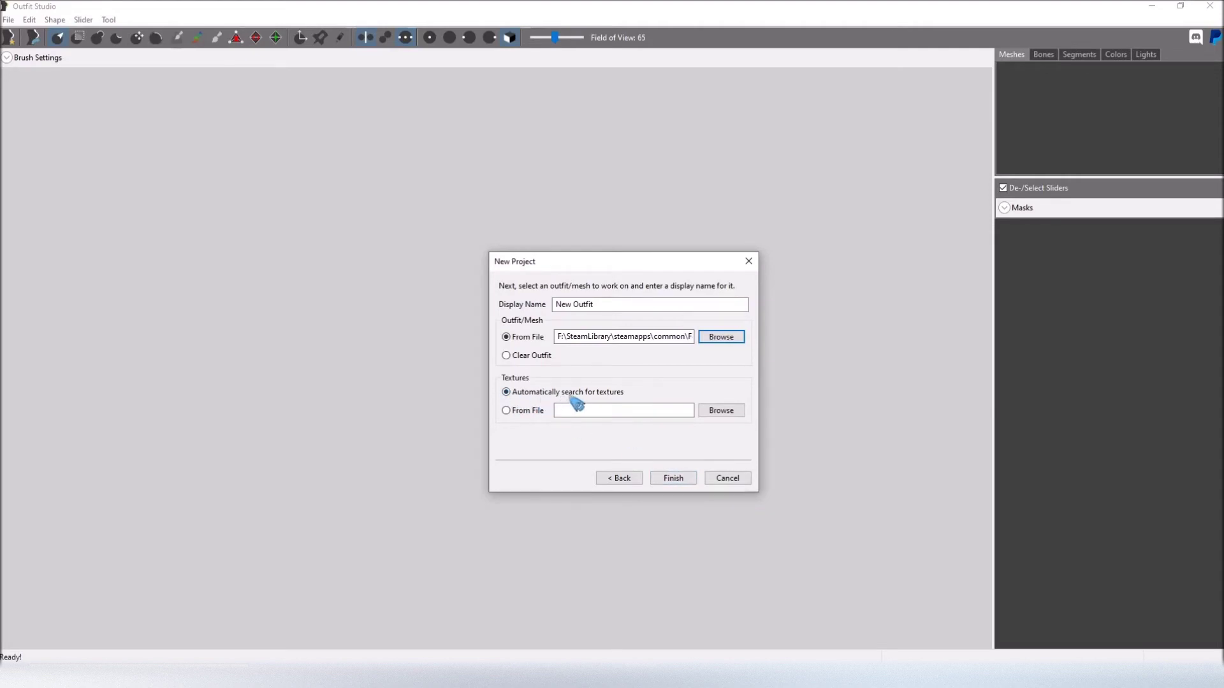
pyautogui.click(673, 479)
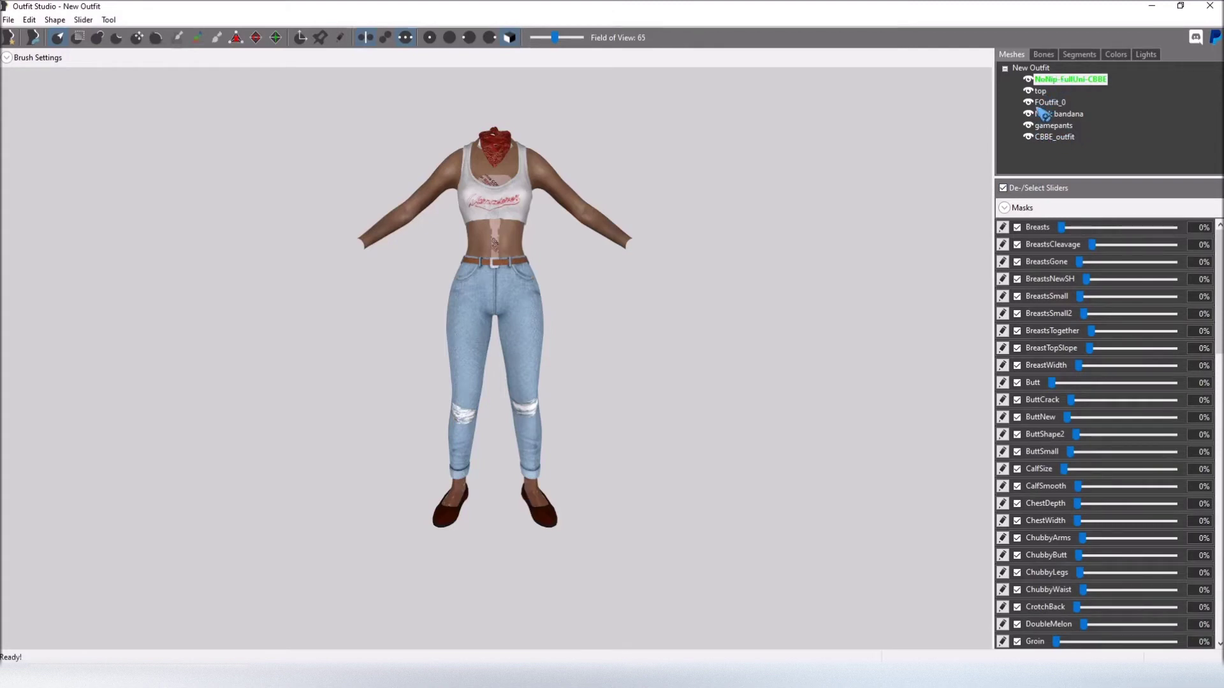
# Cycle CBBE_outfit through hidden, wireframe and solid views, then delete that mesh
pyautogui.click(1029, 137)
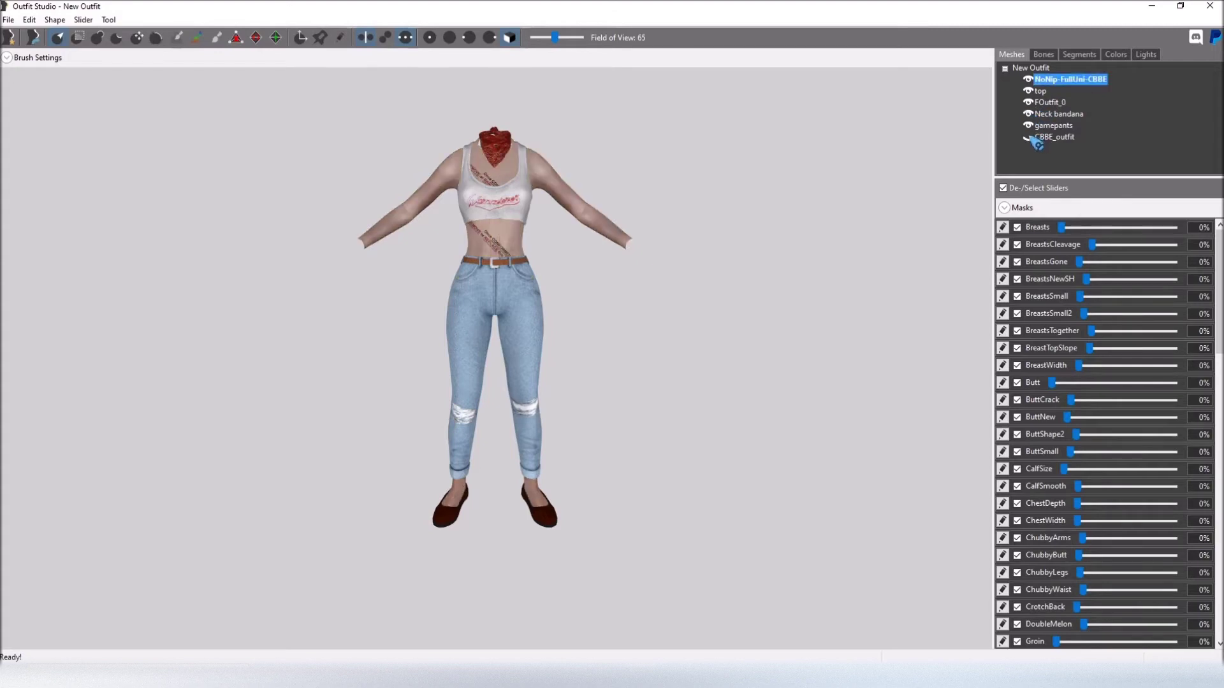
pyautogui.click(1030, 139)
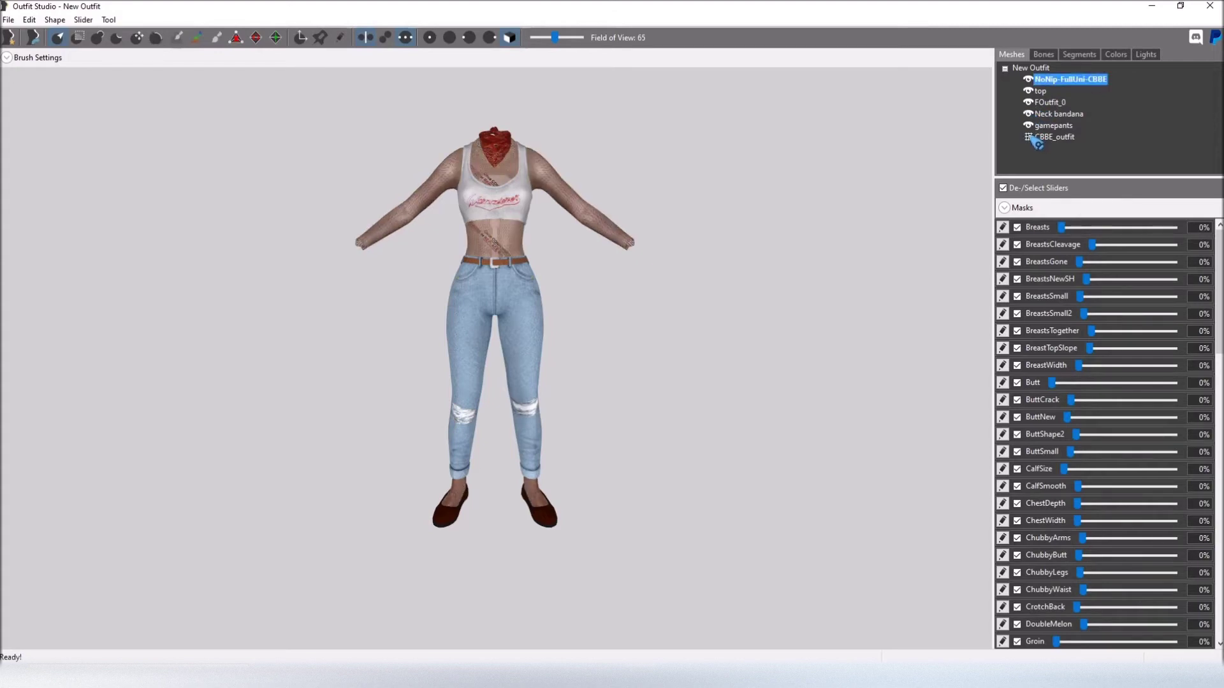
pyautogui.click(1029, 137)
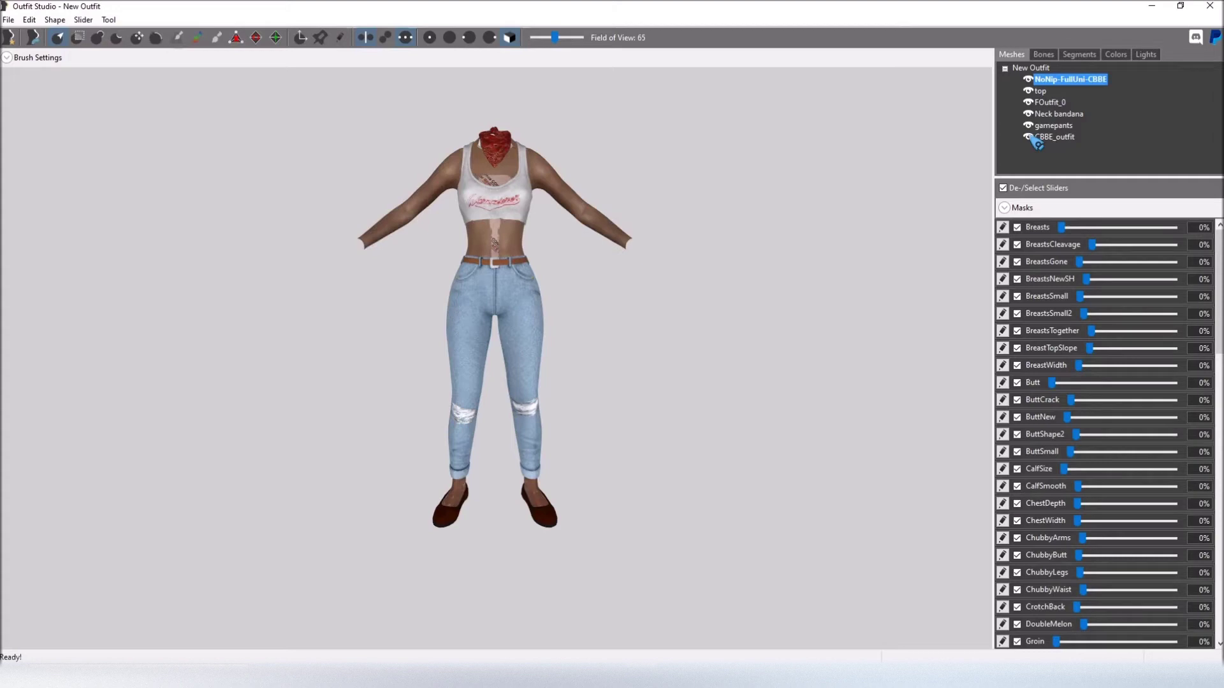
pyautogui.click(1047, 138)
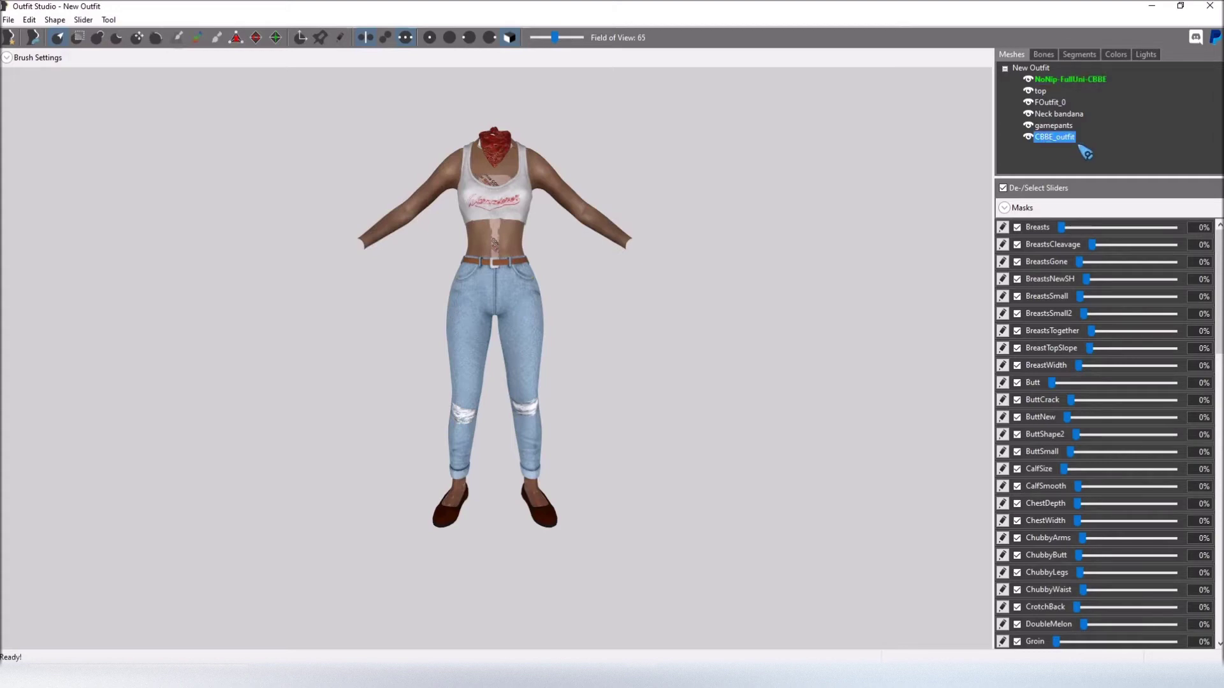
pyautogui.press('Delete')
pyautogui.click(681, 332)
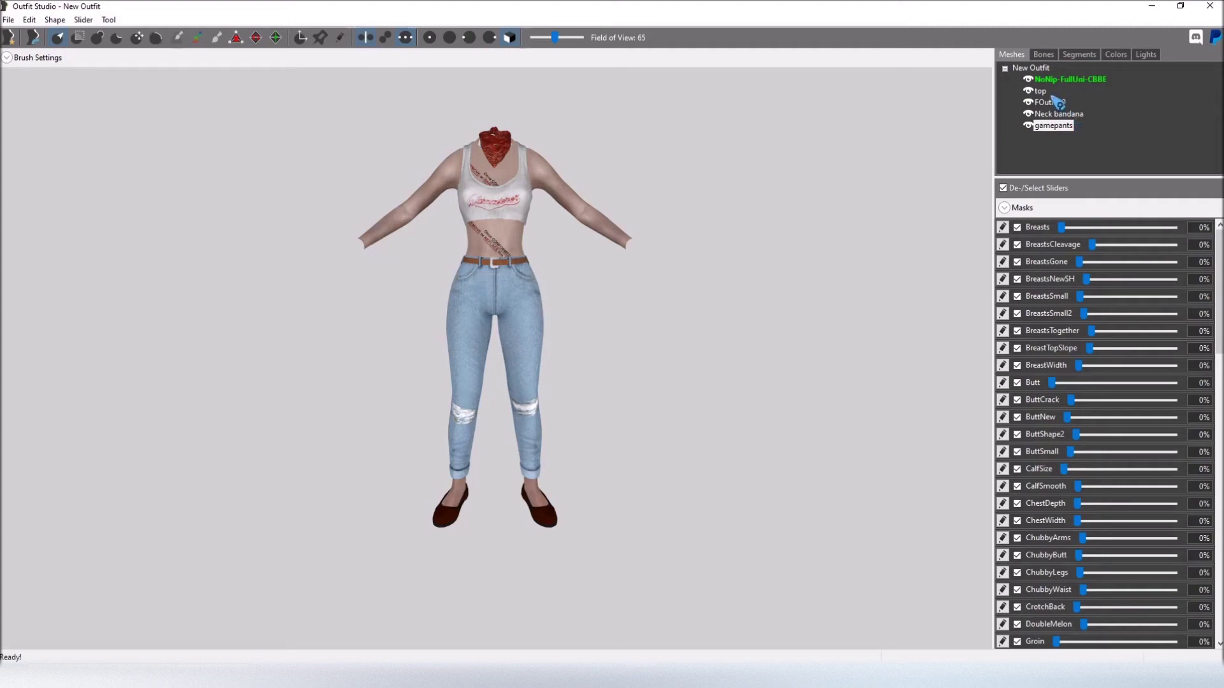
# Inflate the gamepants jeans along the rear crotch seam where skin clips through
pyautogui.moveTo(507, 280); pyautogui.dragTo(421, 300, button='right')
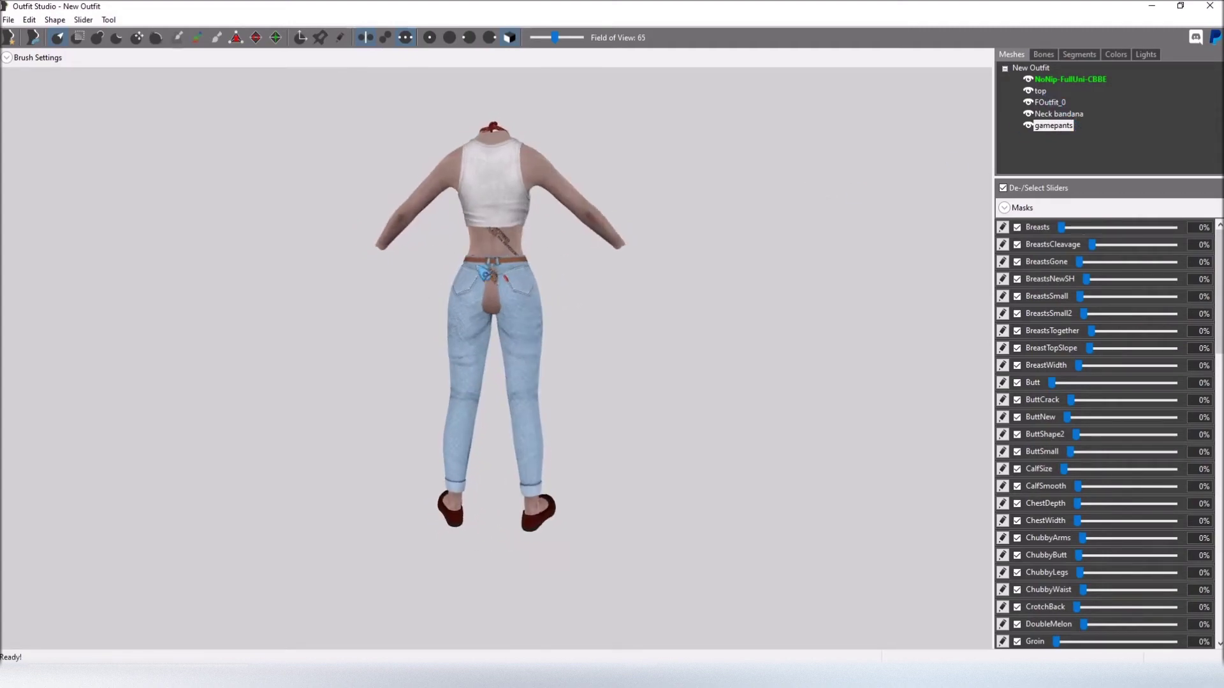
pyautogui.click(1061, 131)
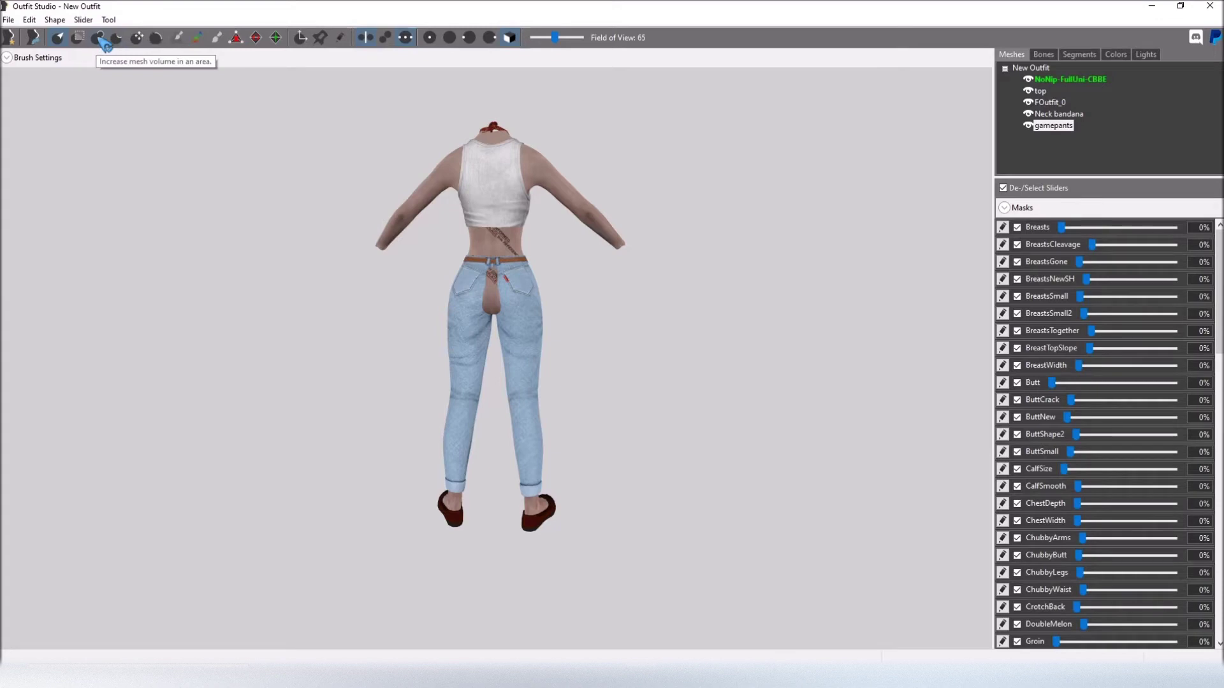
pyautogui.click(99, 39)
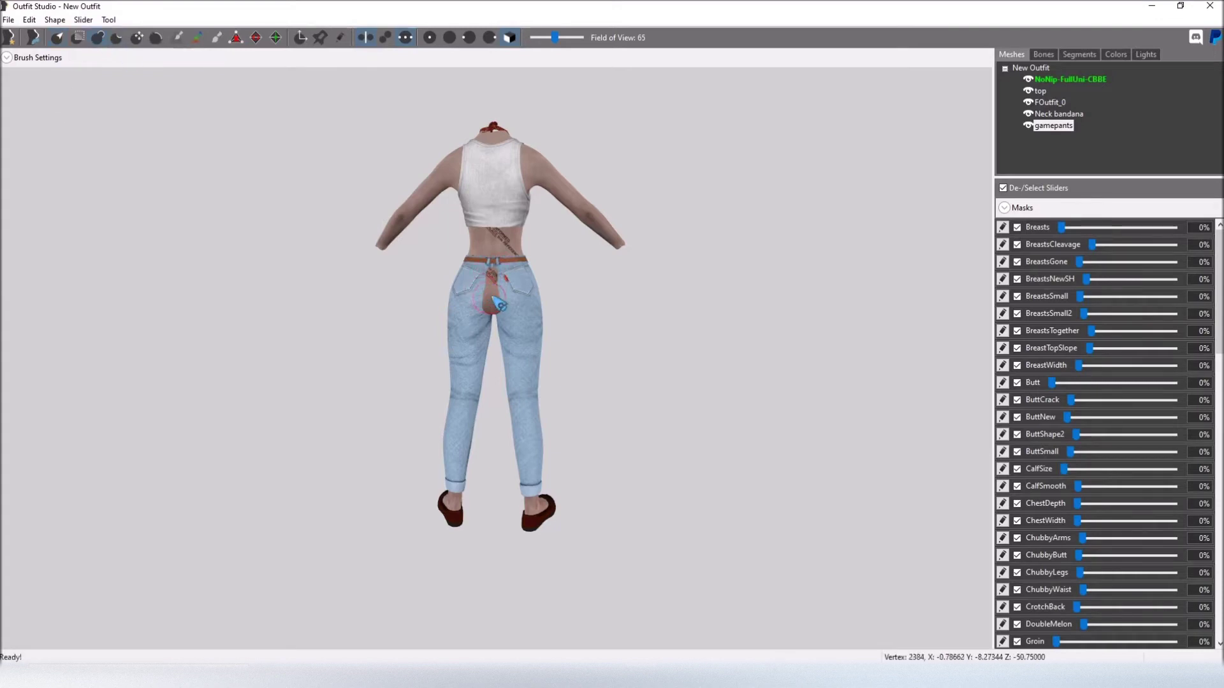
pyautogui.moveTo(472, 306); pyautogui.dragTo(507, 287, button='right')
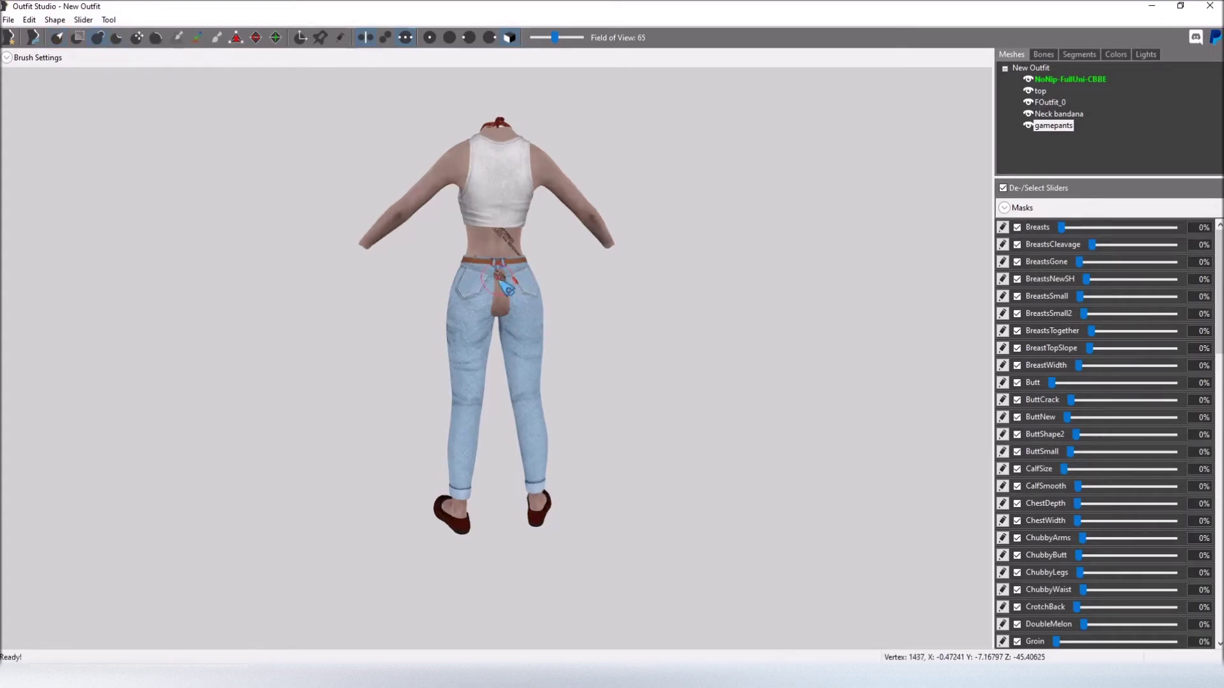
pyautogui.moveTo(503, 296); pyautogui.dragTo(510, 322)
pyautogui.moveTo(510, 324); pyautogui.dragTo(503, 369, button='right')
pyautogui.moveTo(493, 362); pyautogui.dragTo(496, 380)
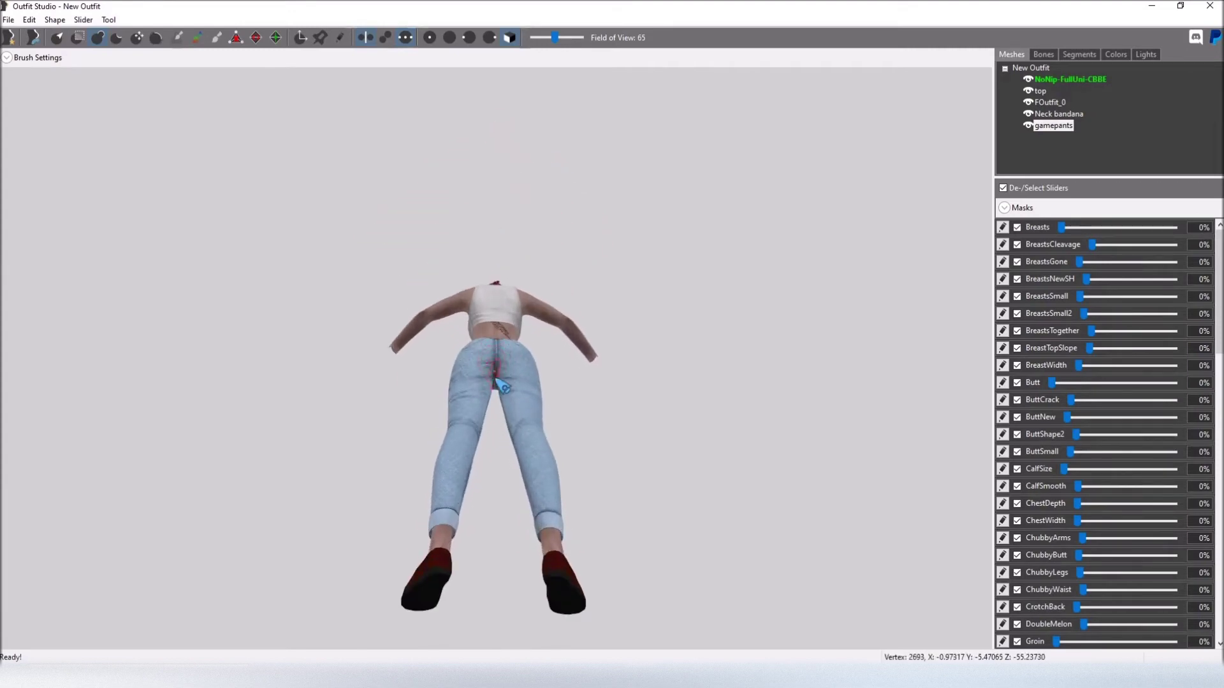
pyautogui.moveTo(499, 376); pyautogui.dragTo(585, 514, button='right')
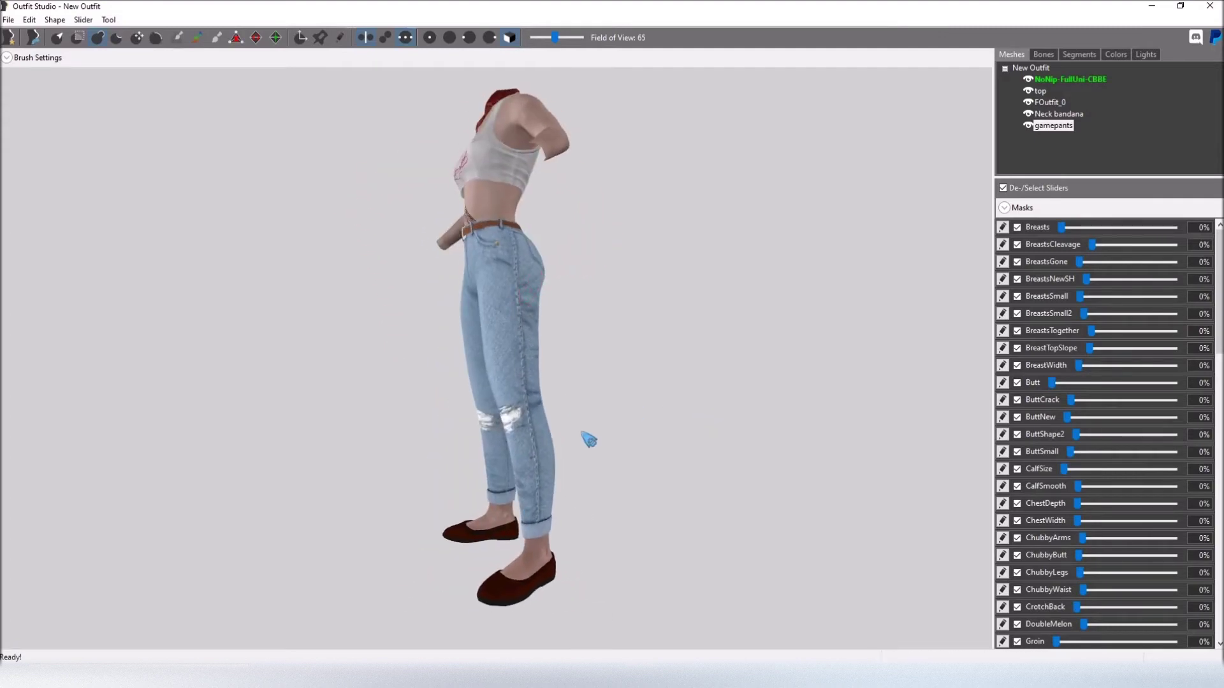
pyautogui.moveTo(535, 462); pyautogui.dragTo(448, 419, button='right')
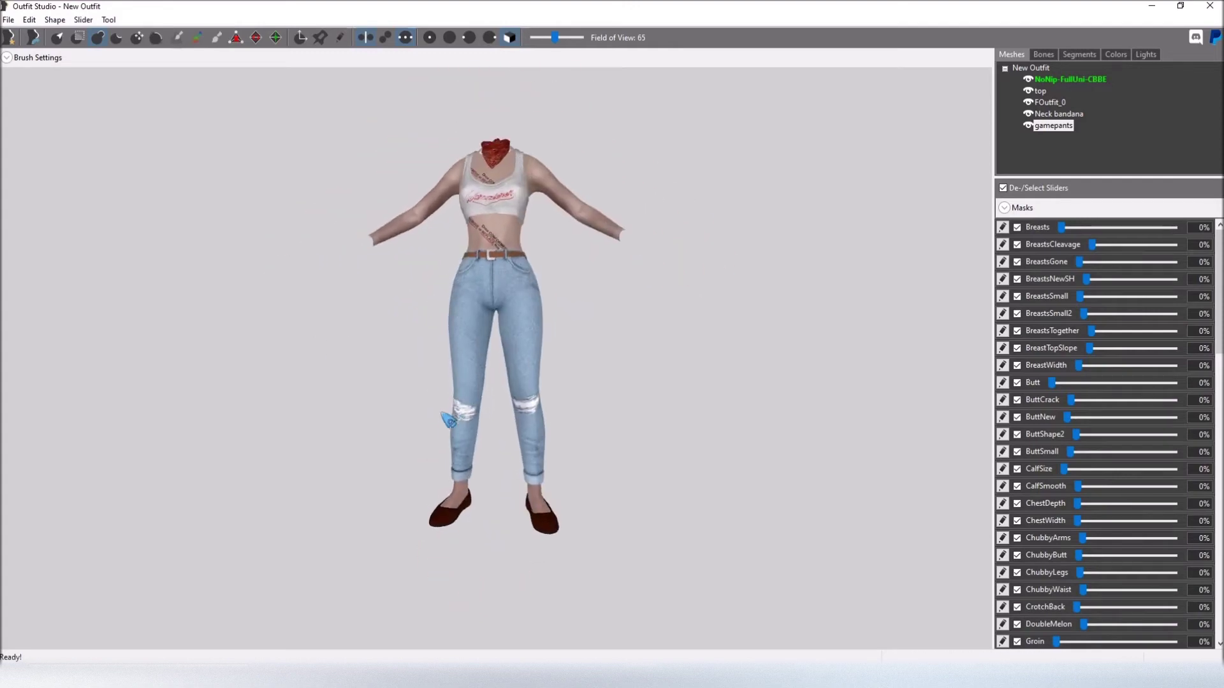
# Select all four outfit meshes and run Conform All with defaults (radius 10, 10 targets)
pyautogui.click(1063, 125)
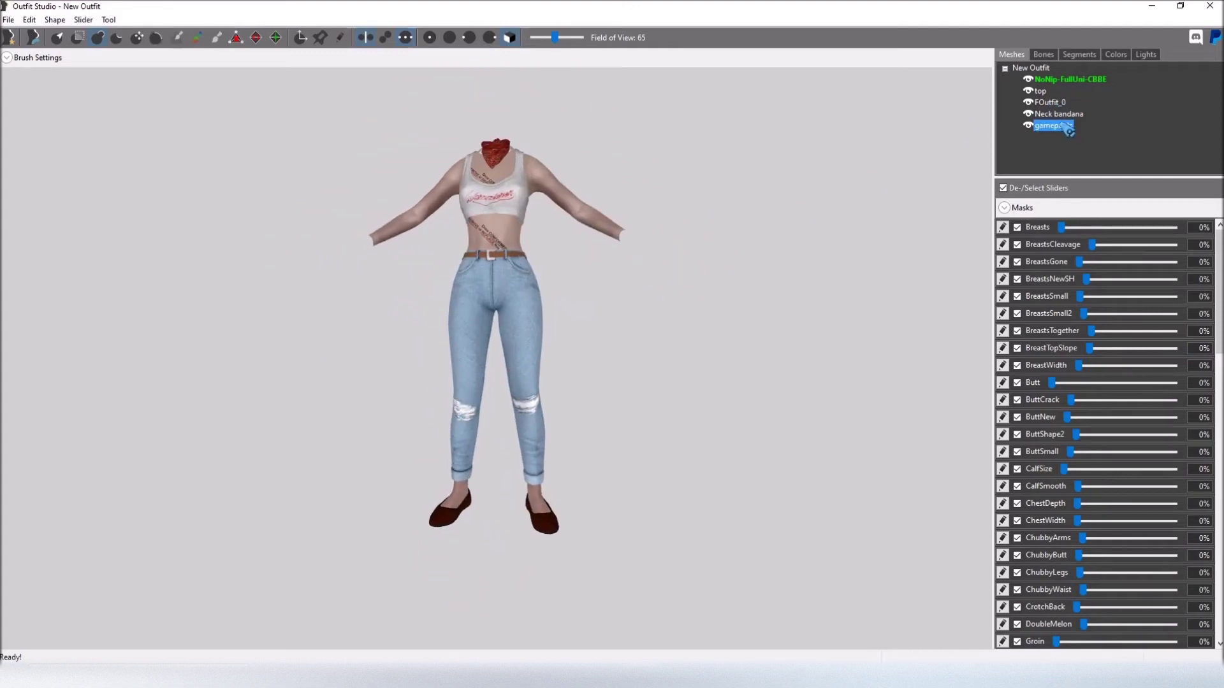
pyautogui.keyDown('shift'); pyautogui.click(1044, 92); pyautogui.keyUp('shift')
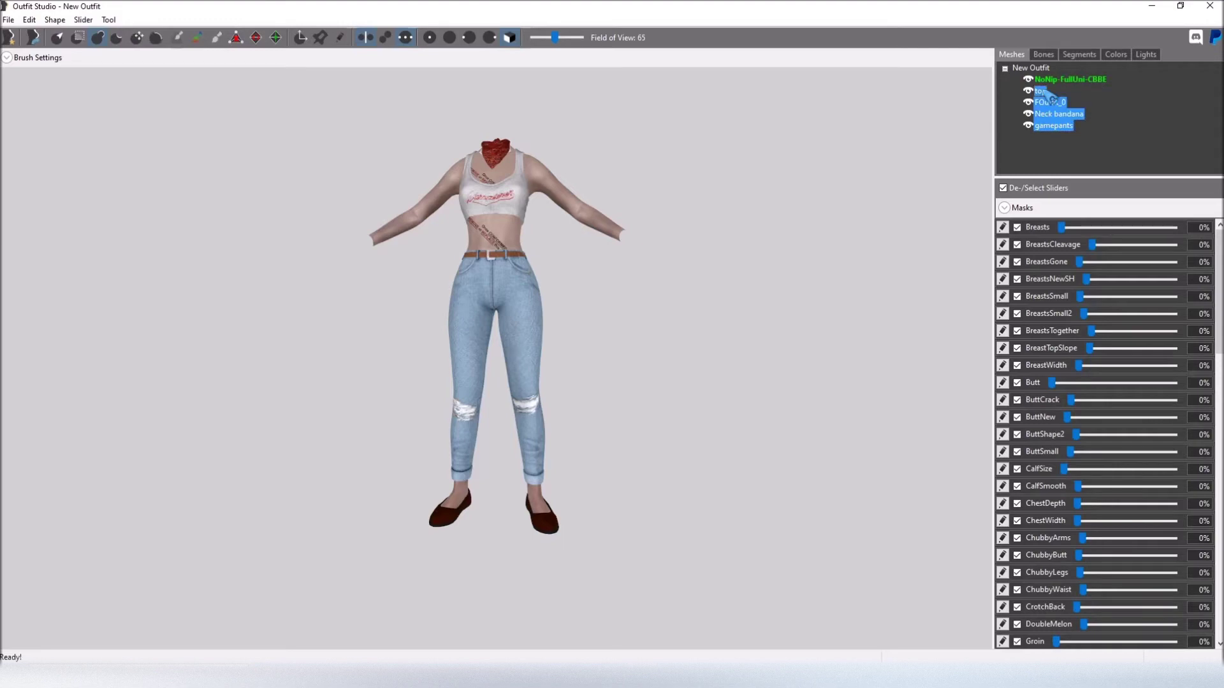
pyautogui.click(83, 19)
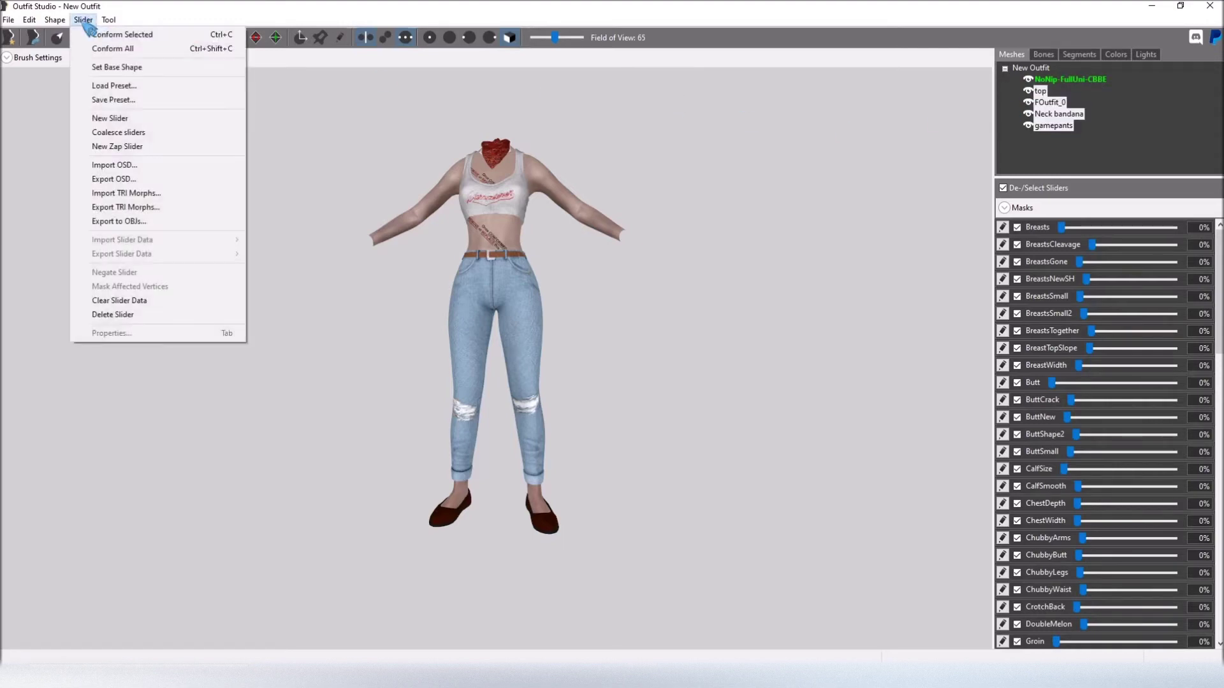
pyautogui.click(137, 49)
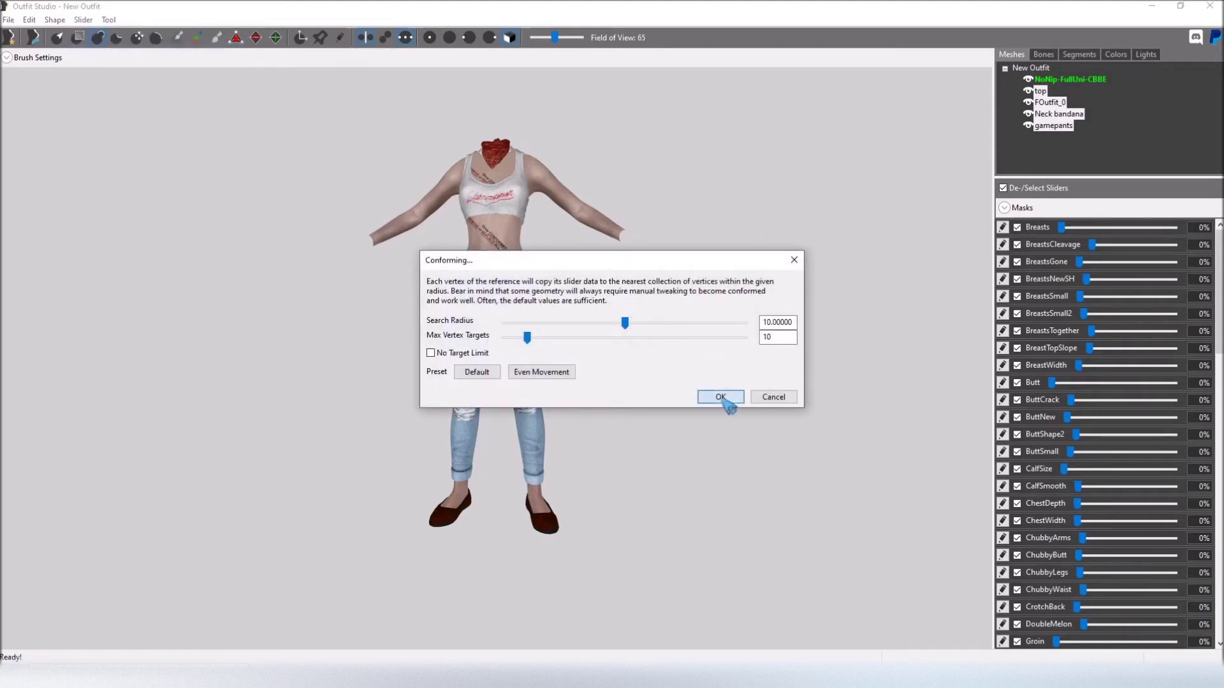
pyautogui.click(721, 397)
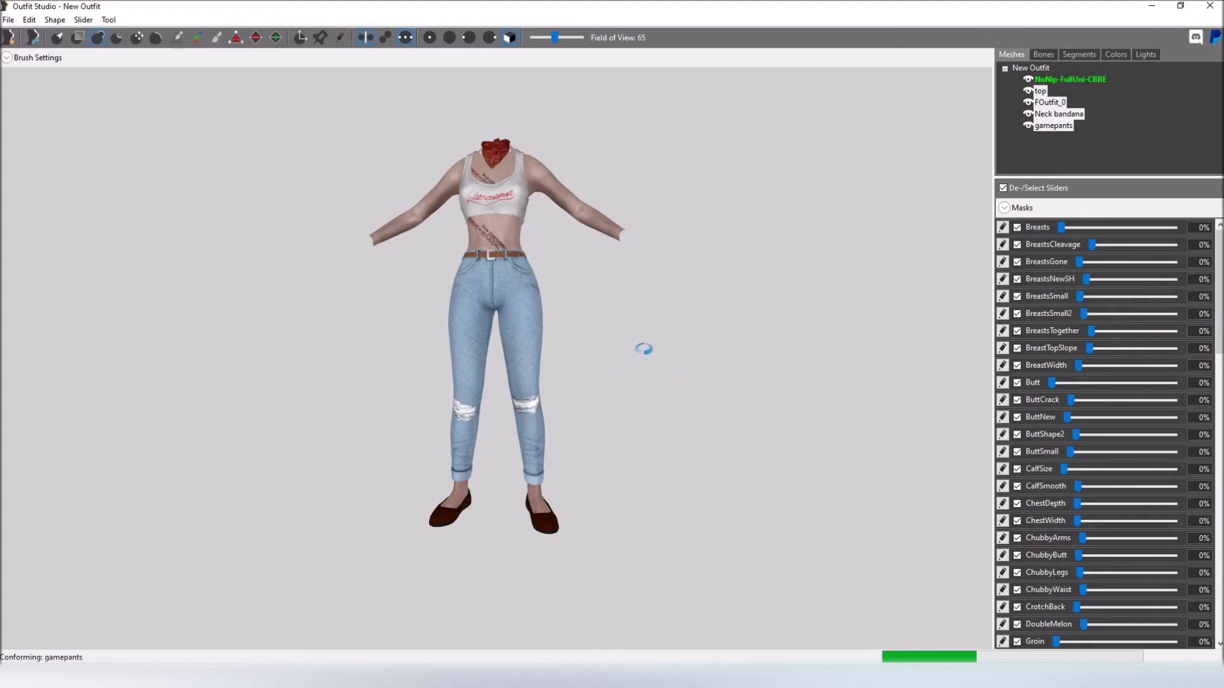
# Fit-test the outfit with BreastsNewSH at 100%, then return it to 0%
pyautogui.moveTo(590, 366); pyautogui.dragTo(980, 284, button='right')
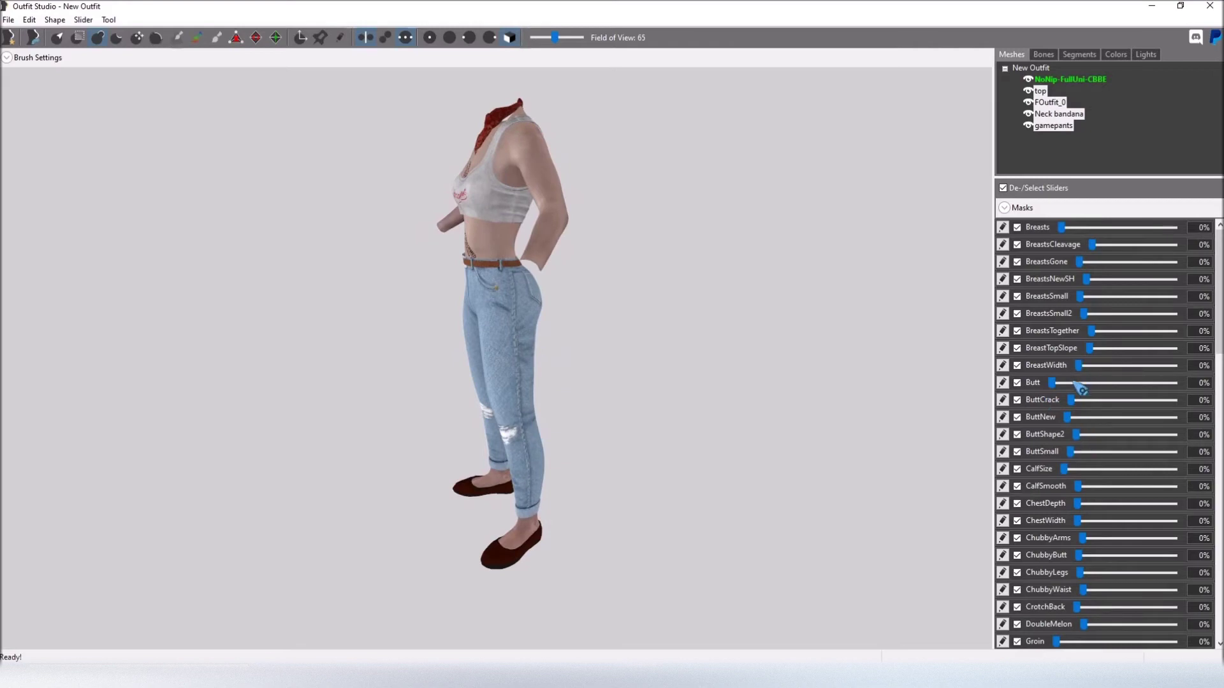
pyautogui.moveTo(1092, 285); pyautogui.dragTo(1175, 281)
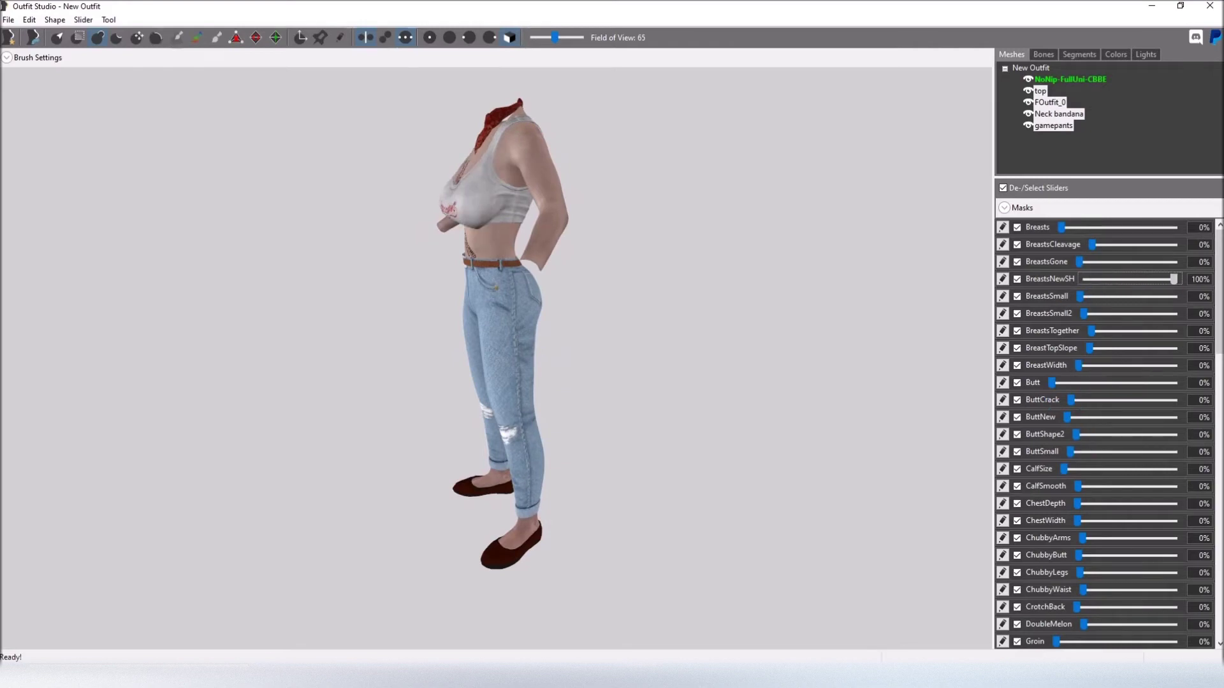
pyautogui.moveTo(599, 258); pyautogui.dragTo(695, 245, button='right')
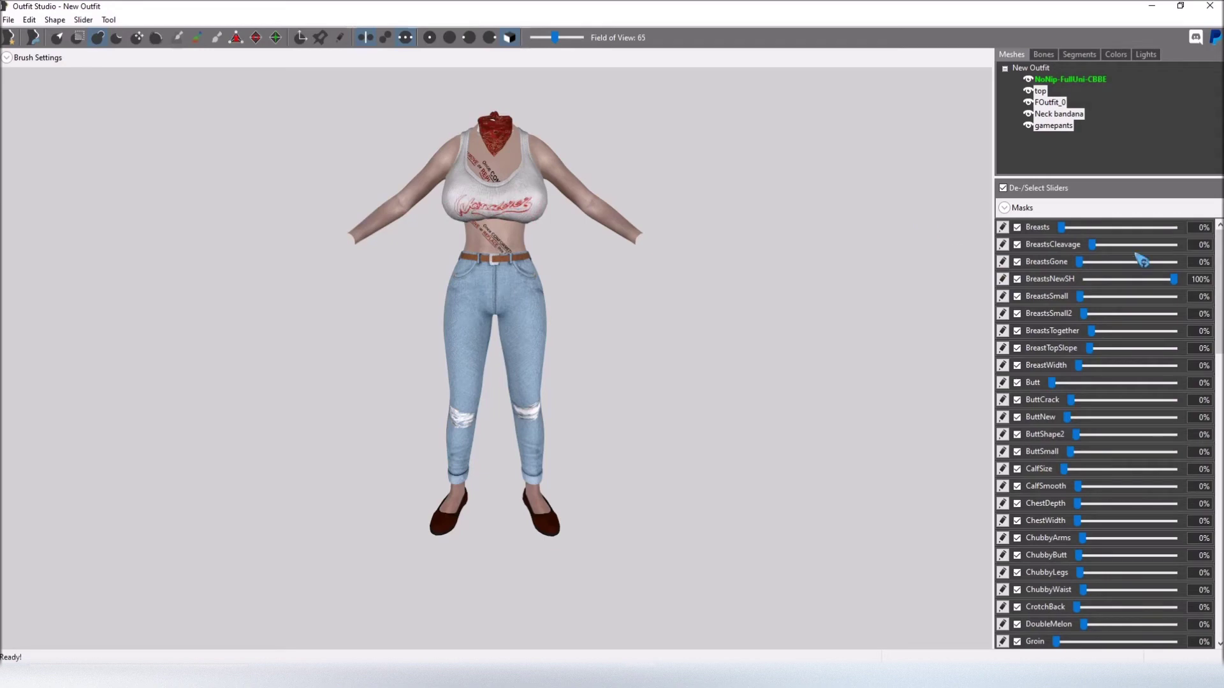
pyautogui.moveTo(1178, 281); pyautogui.dragTo(1085, 281)
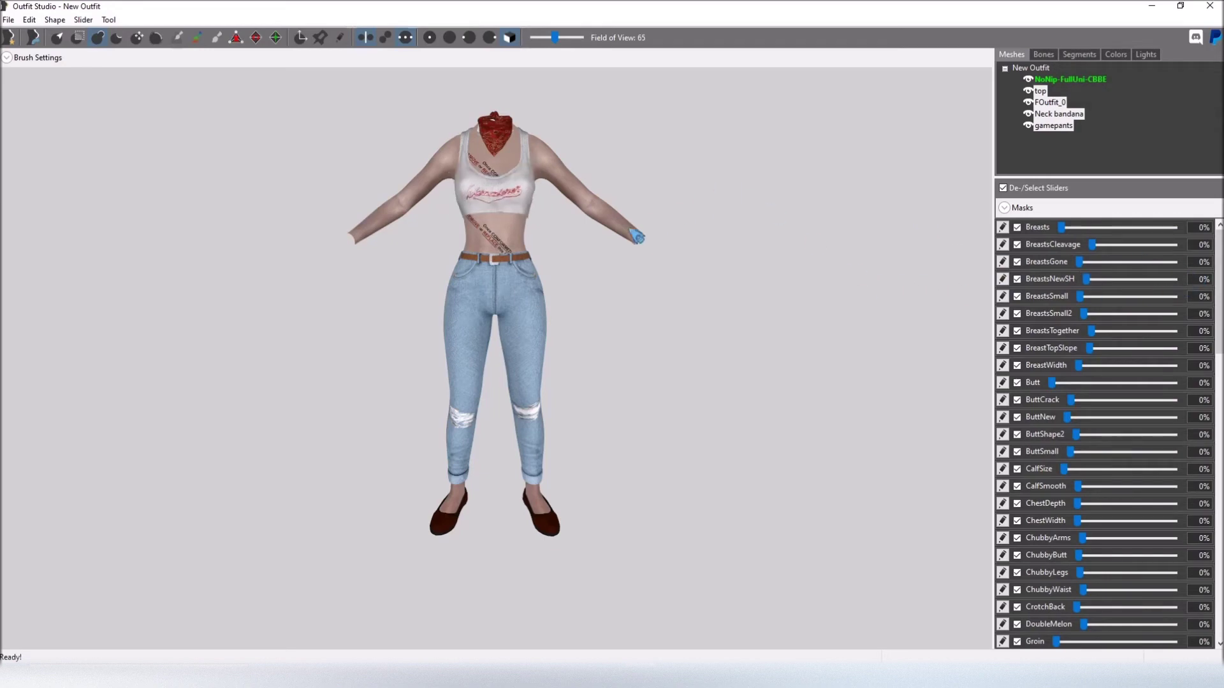
# Zoom in and out to inspect the fit, then select the old NoNip full-uni body mesh
pyautogui.scroll(5, 529, 237)
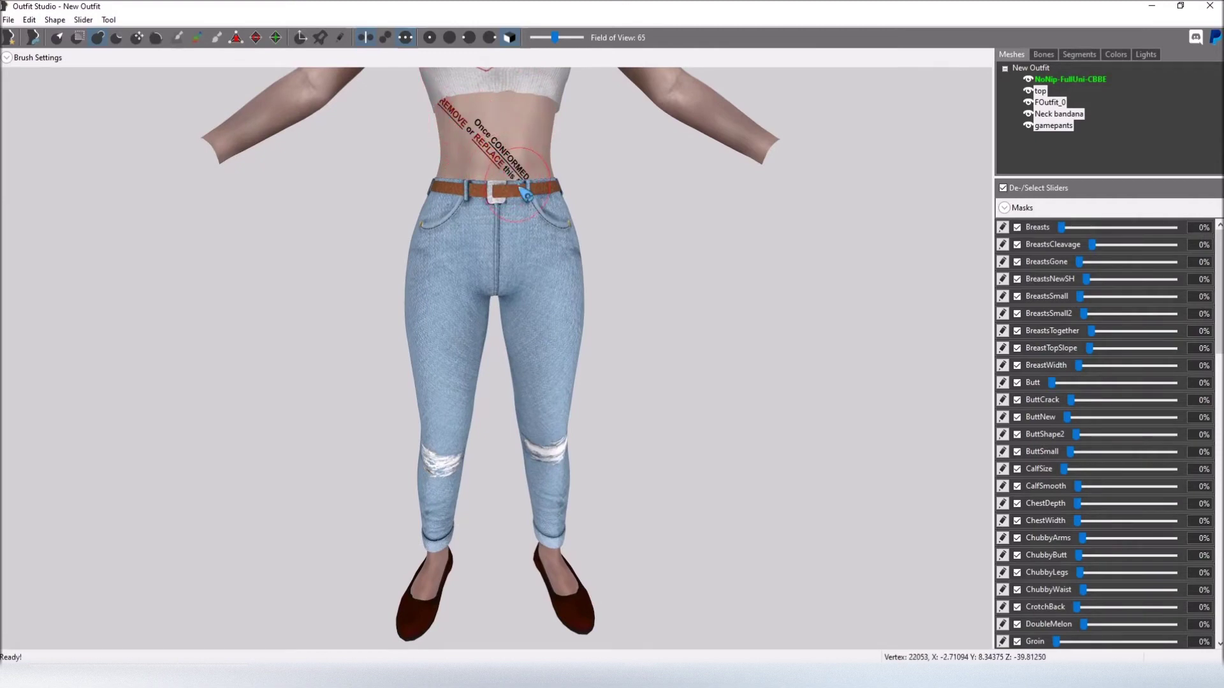
pyautogui.scroll(-4, 534, 192)
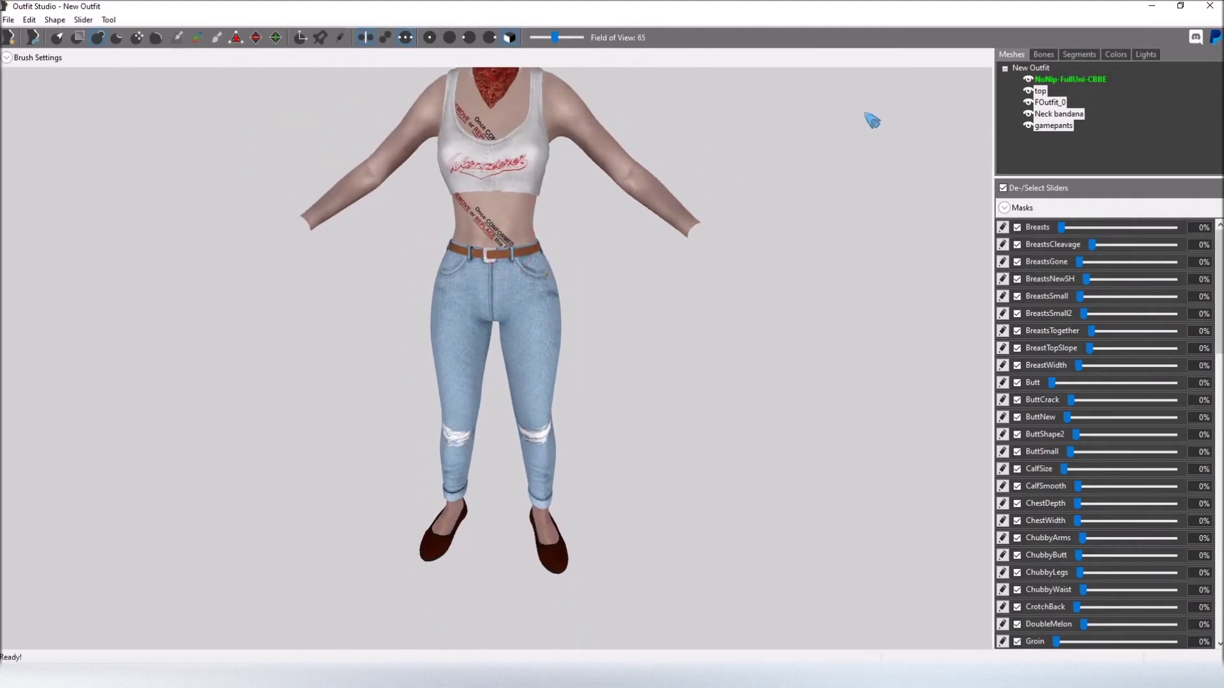
pyautogui.scroll(-2, 874, 118)
pyautogui.click(1090, 82)
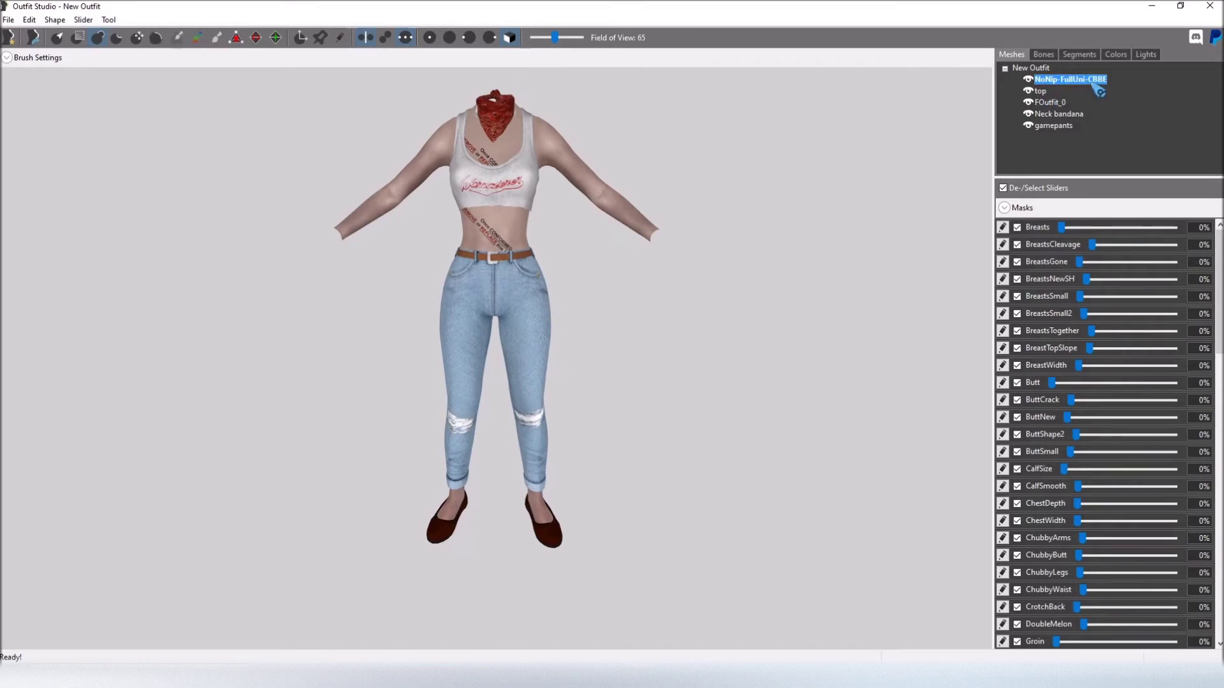
# Delete the NoNip-FullUni-CBBE body and choose CBBE Body as the new reference template
pyautogui.press('Delete')
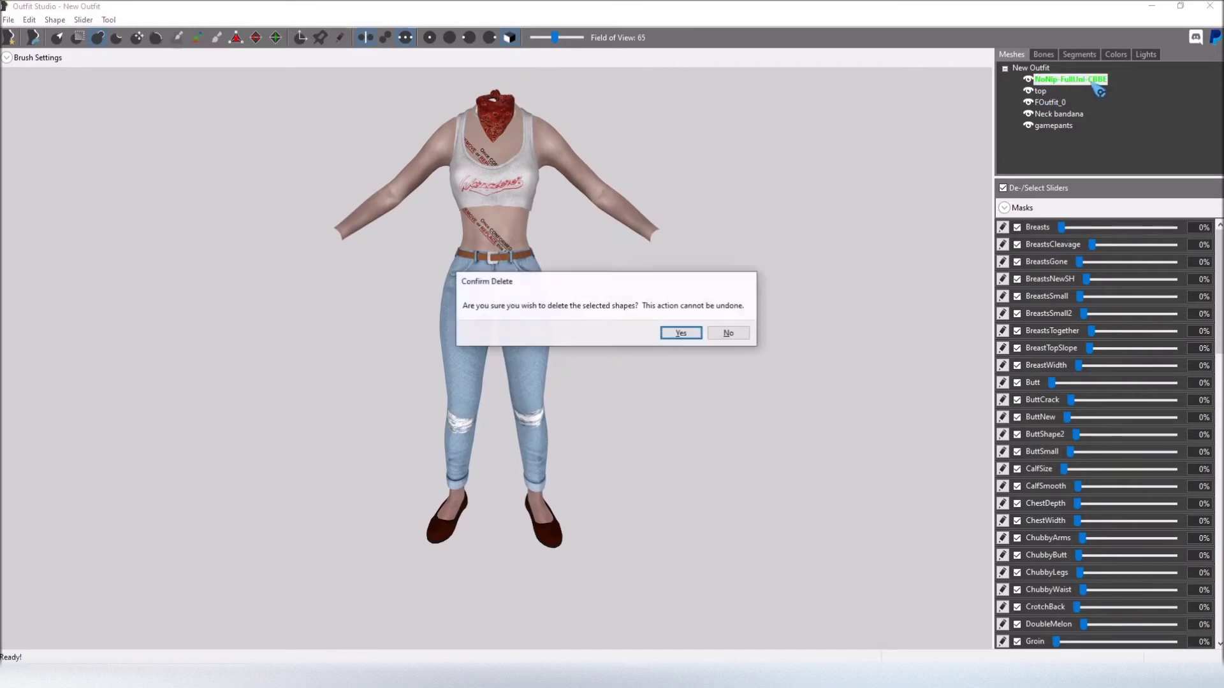
pyautogui.click(680, 333)
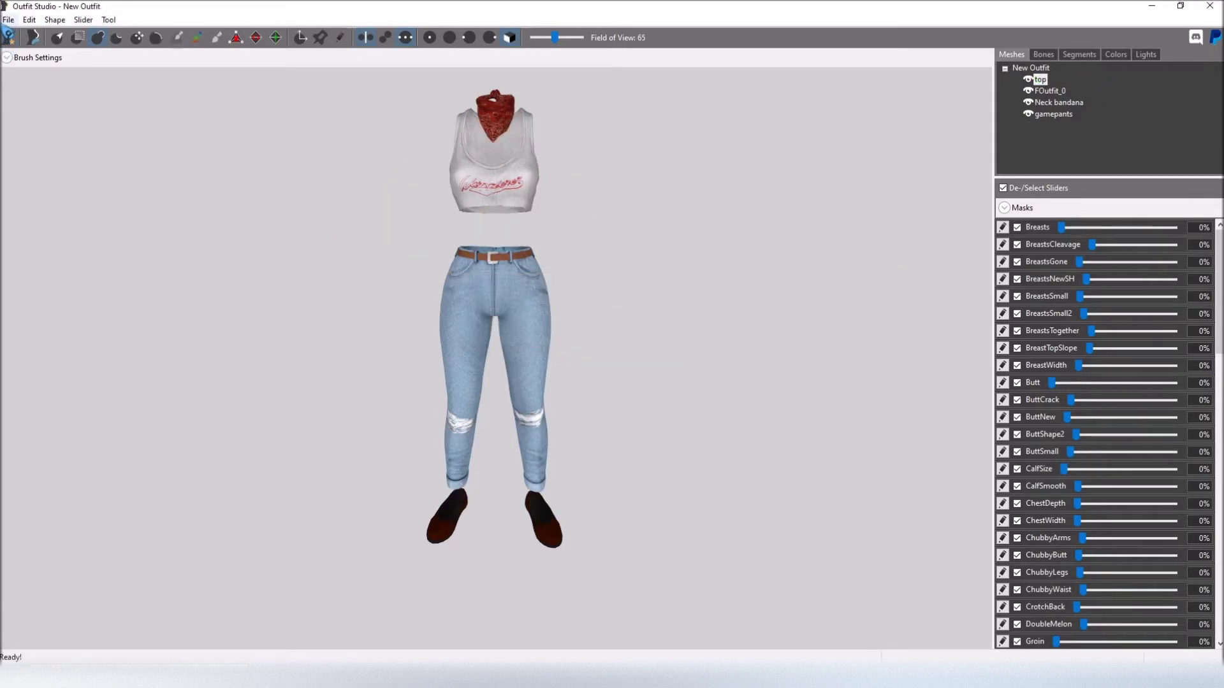
pyautogui.click(9, 20)
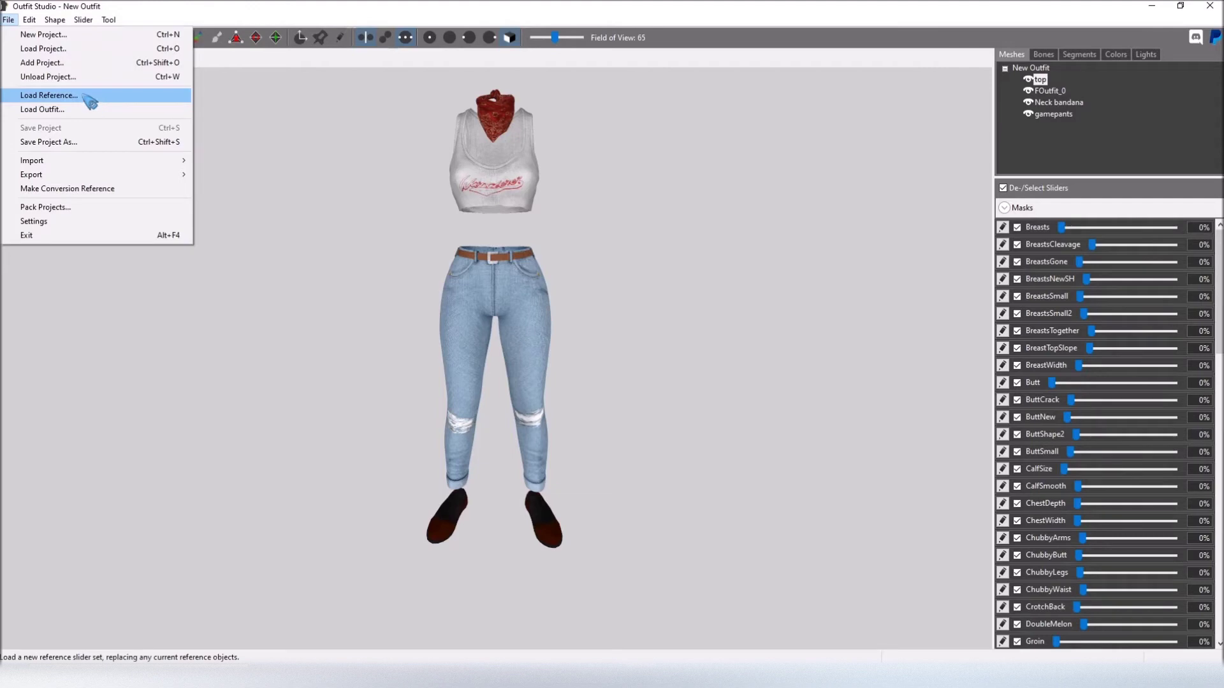
pyautogui.click(85, 101)
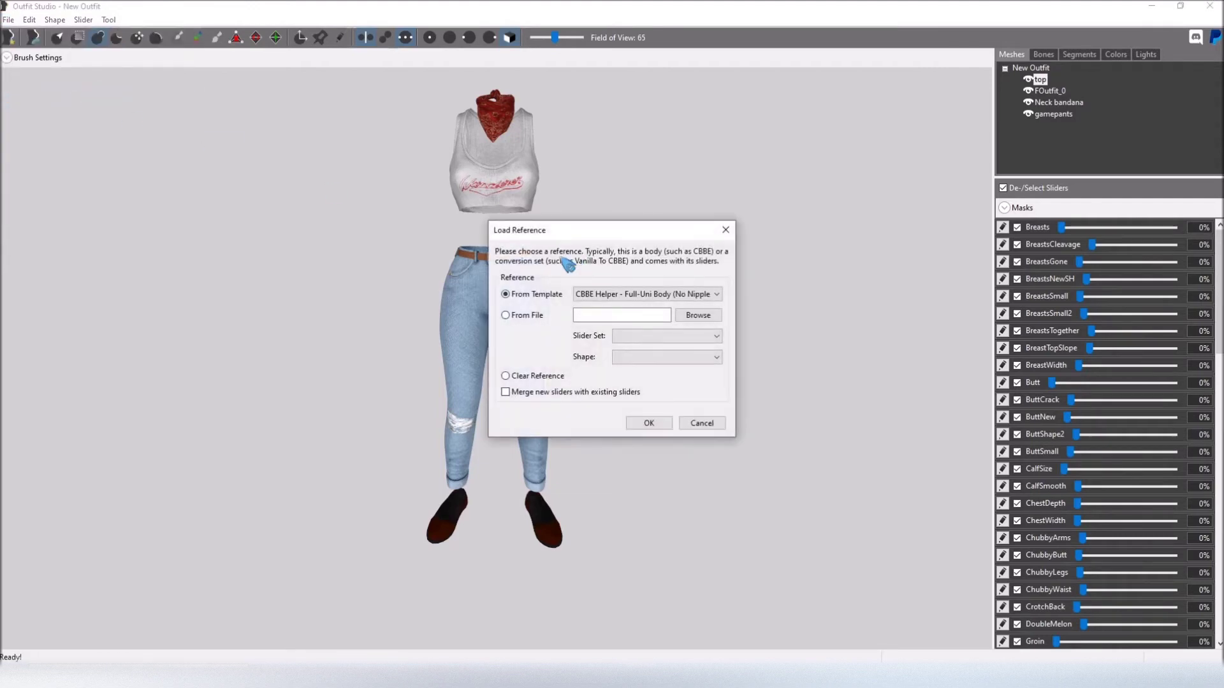
pyautogui.click(620, 297)
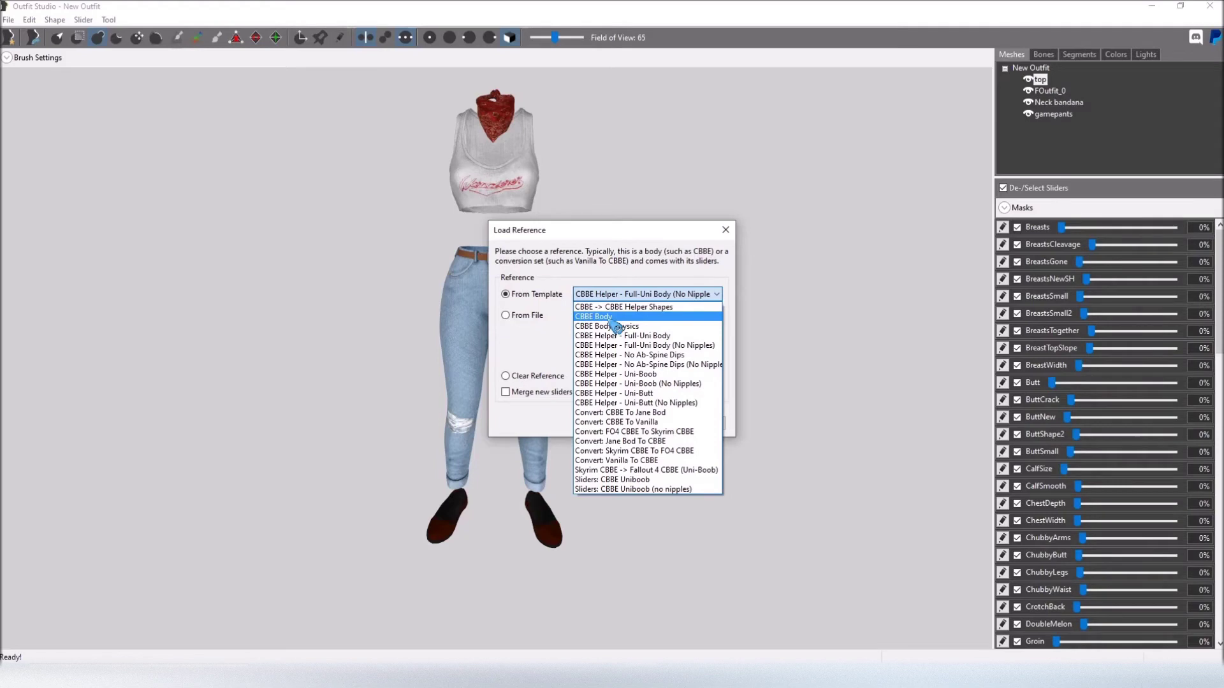
pyautogui.click(612, 317)
# Load the CBBE Body reference, fit-test BreastsNewSH at 100%, then reset it to 0%
pyautogui.click(650, 424)
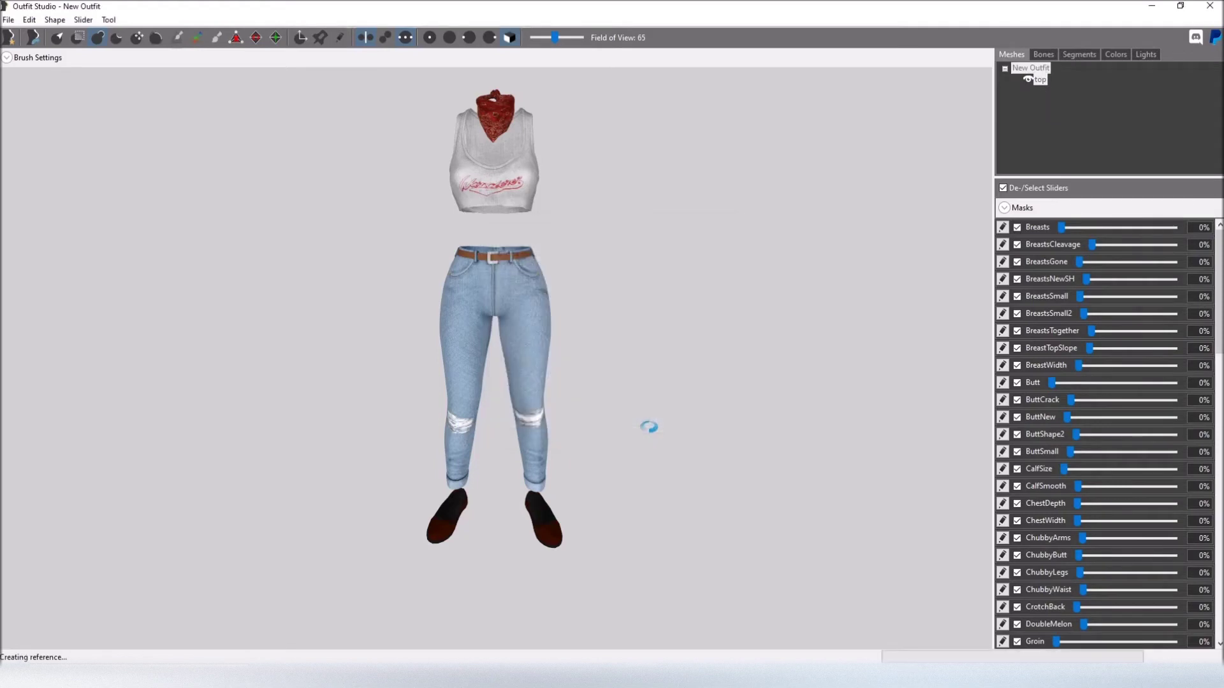
pyautogui.moveTo(606, 379); pyautogui.dragTo(704, 383, button='right')
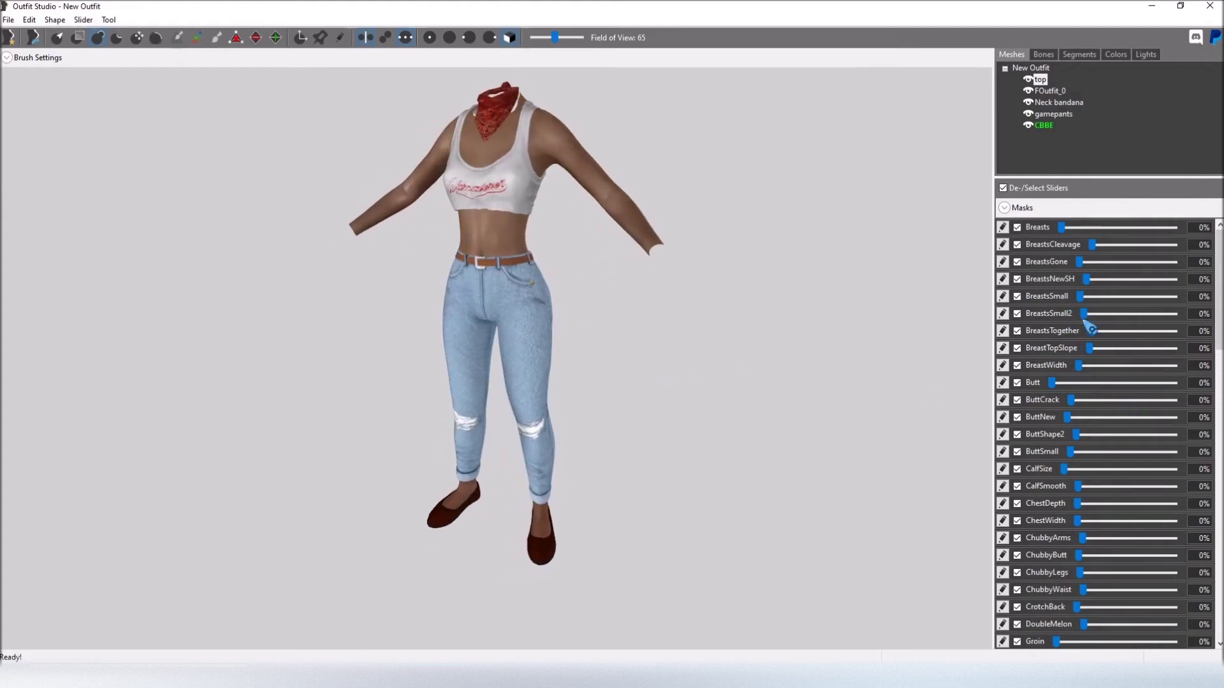
pyautogui.moveTo(1088, 282); pyautogui.dragTo(1213, 278)
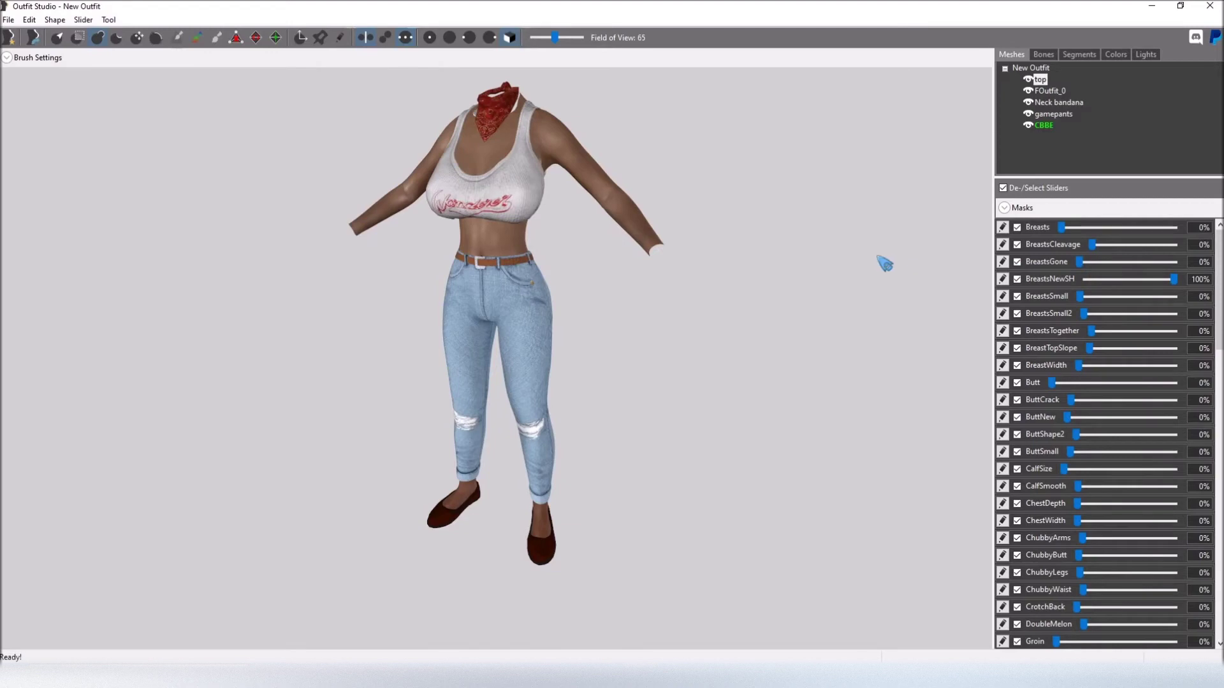
pyautogui.moveTo(650, 199)
pyautogui.mouseDown(button='right')
pyautogui.moveTo(699, 219)
pyautogui.moveTo(523, 267)
pyautogui.moveTo(513, 228)
pyautogui.moveTo(631, 203)
pyautogui.moveTo(501, 201)
pyautogui.mouseUp(button='right')
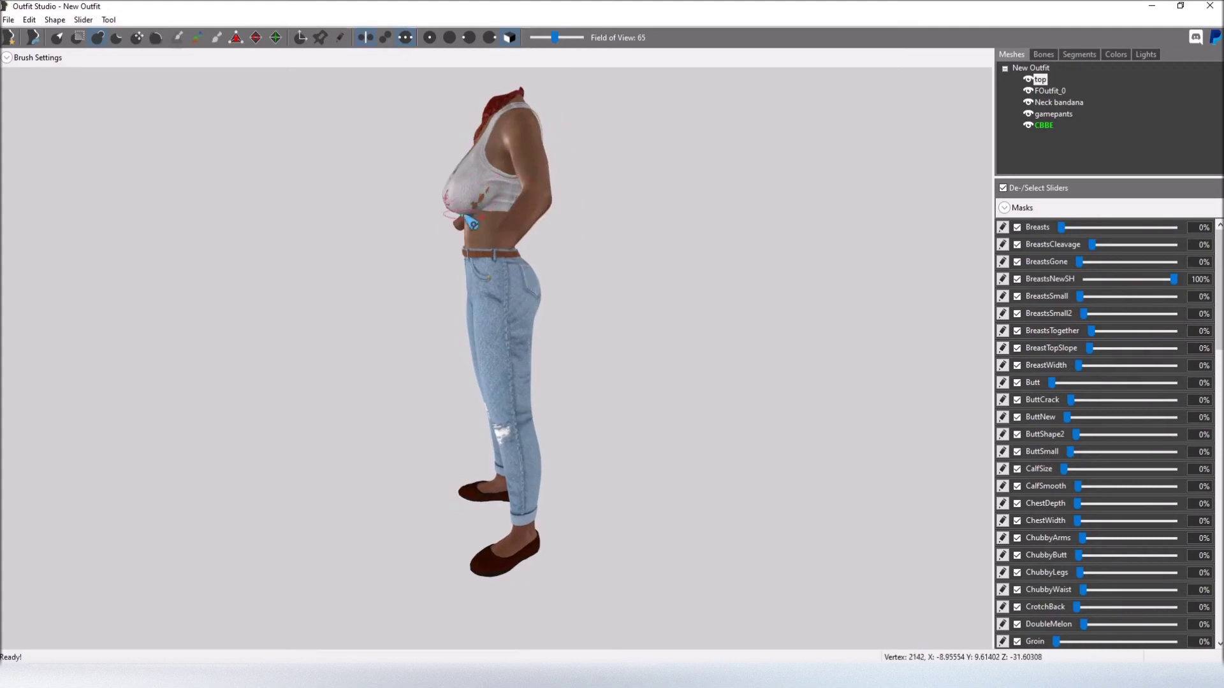
pyautogui.moveTo(1178, 281); pyautogui.dragTo(1085, 279)
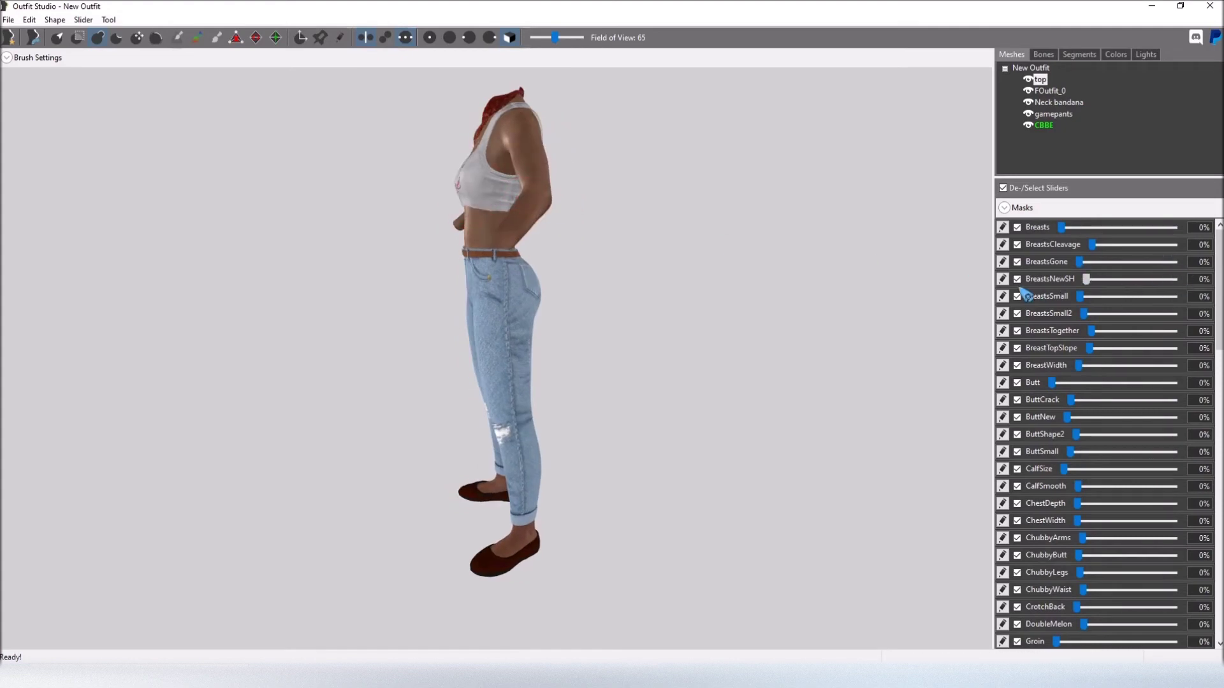
pyautogui.moveTo(503, 320); pyautogui.dragTo(601, 320, button='right')
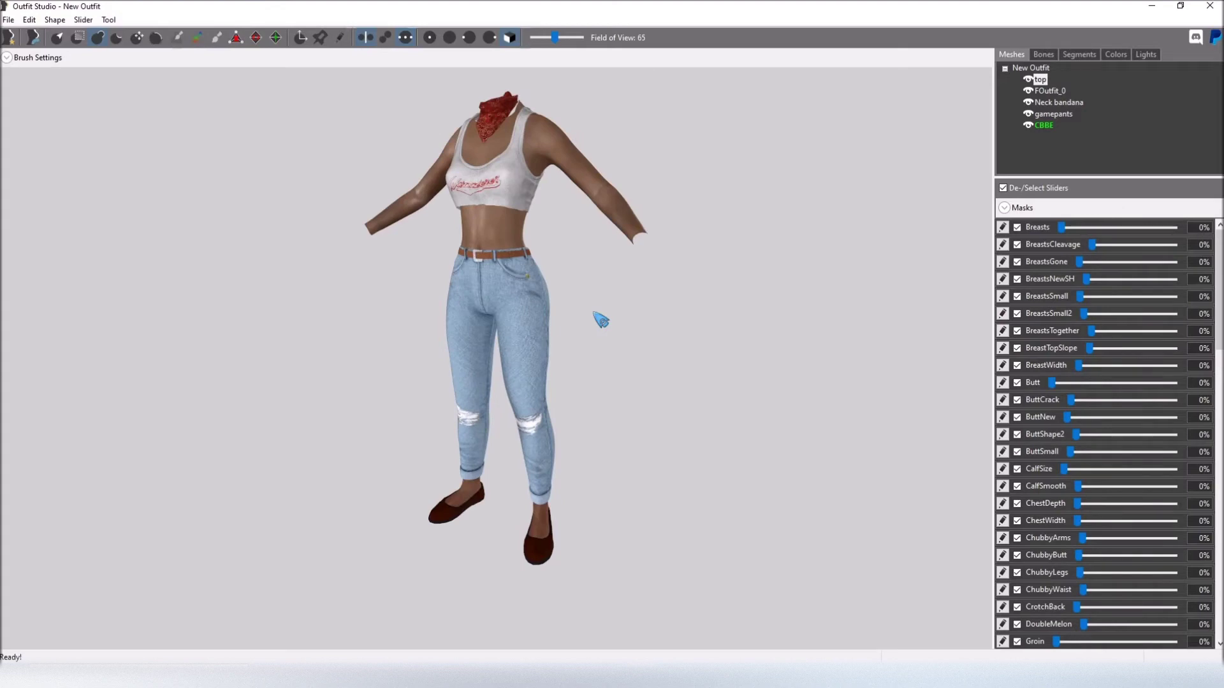
pyautogui.moveTo(561, 259); pyautogui.dragTo(580, 258, button='right')
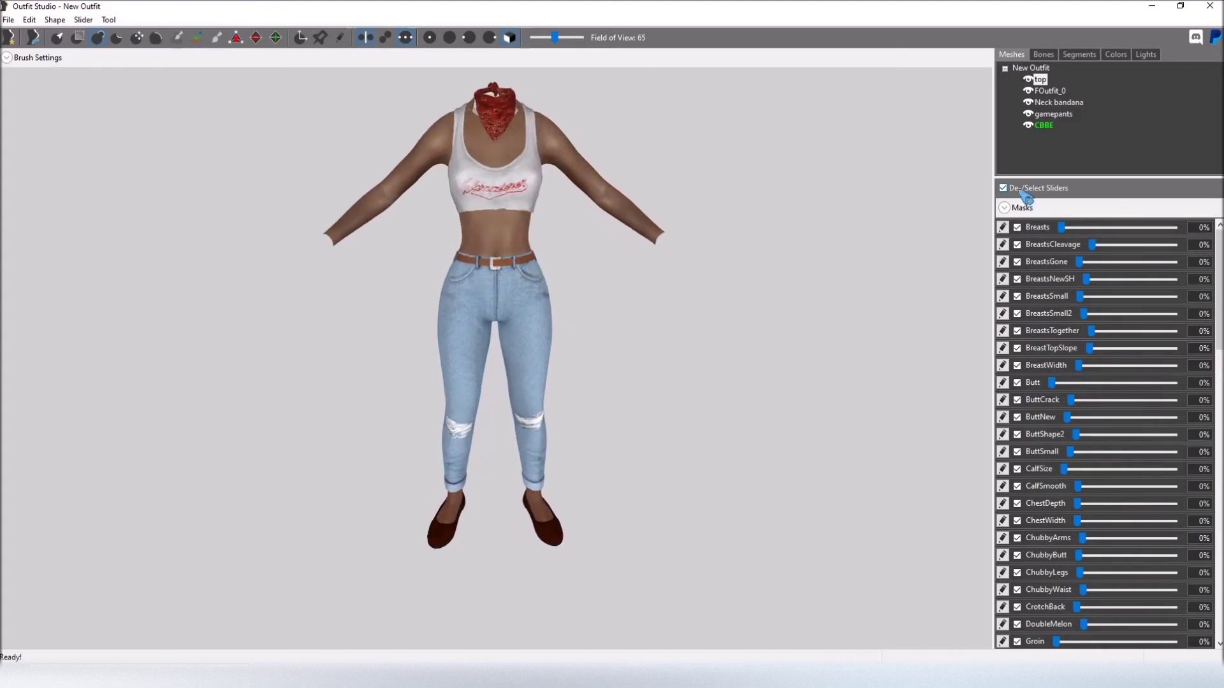
# Copy bone weights from the CBBE reference onto the four outfit meshes (radius 5, 4 targets)
pyautogui.click(1054, 115)
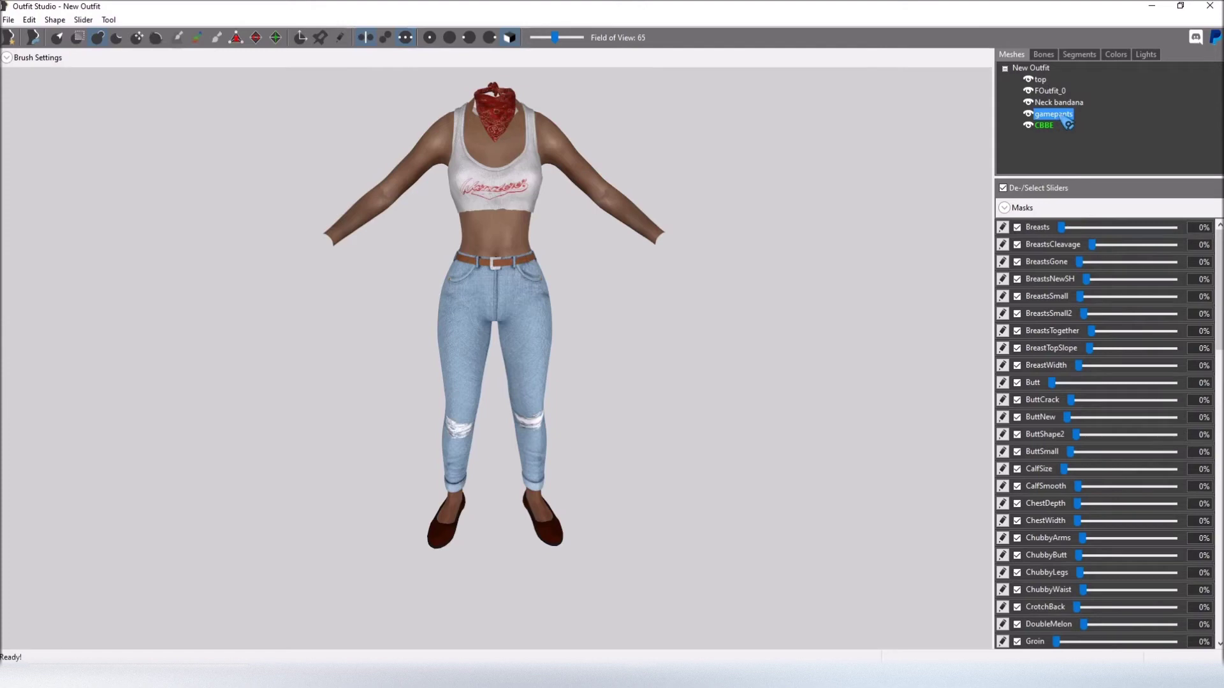
pyautogui.keyDown('shift'); pyautogui.click(1043, 79); pyautogui.keyUp('shift')
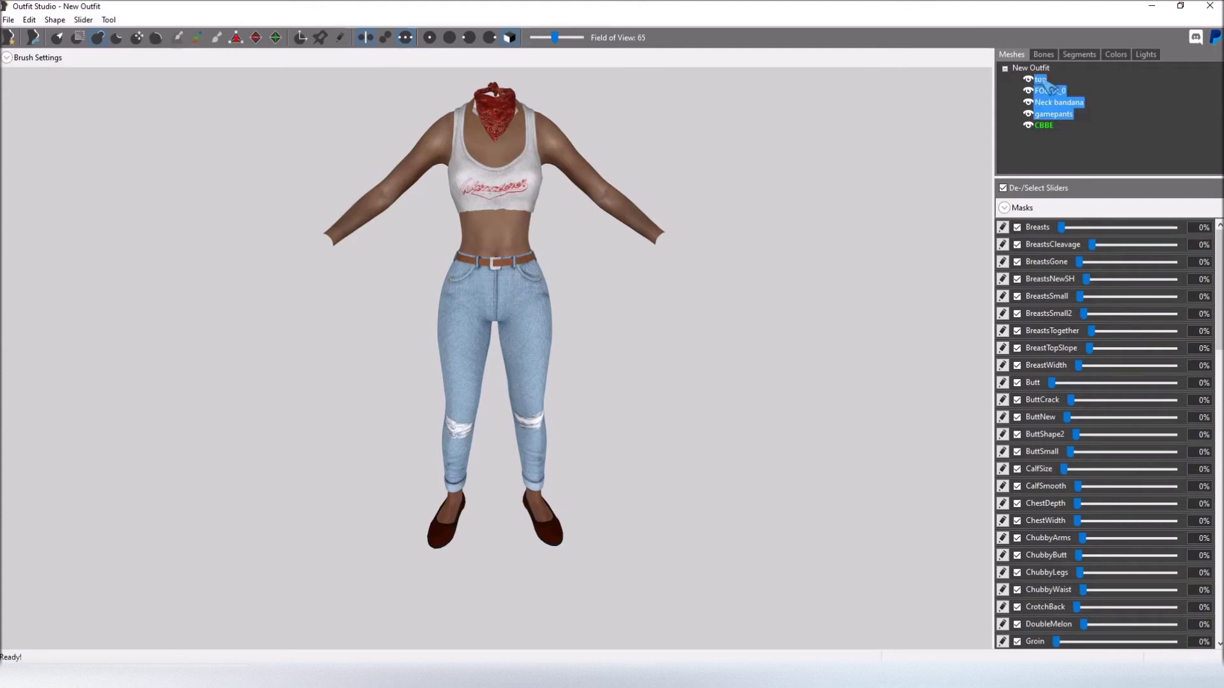
pyautogui.rightClick(1060, 110)
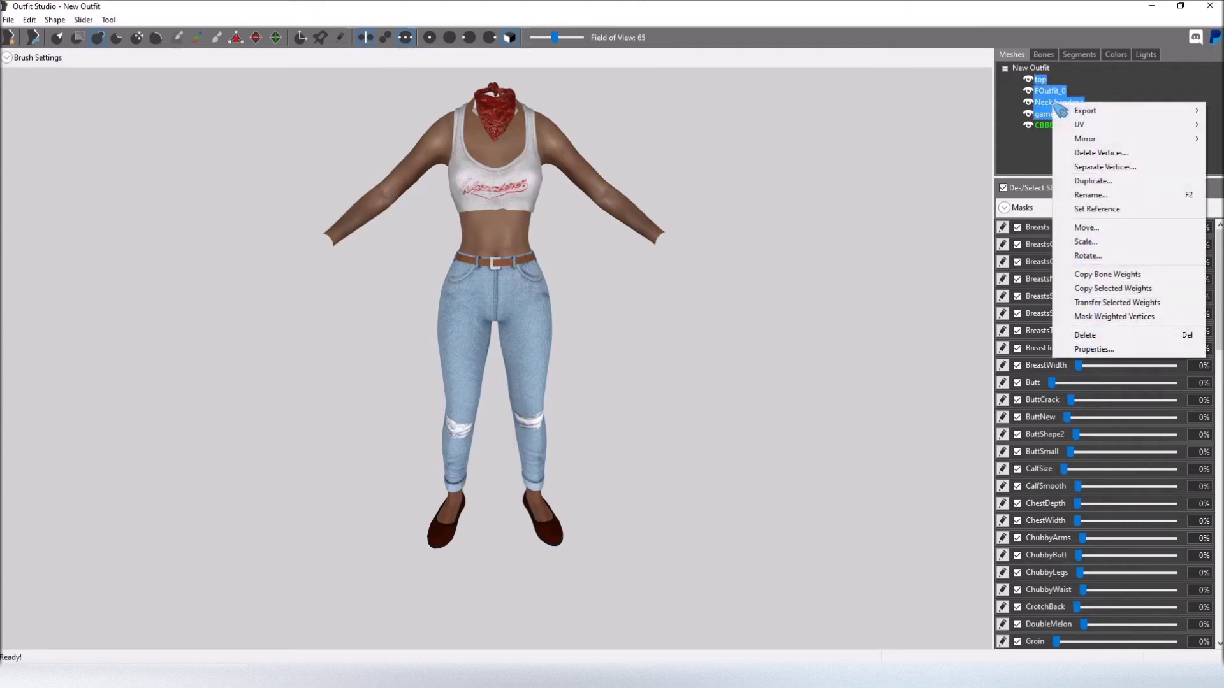
pyautogui.click(1115, 276)
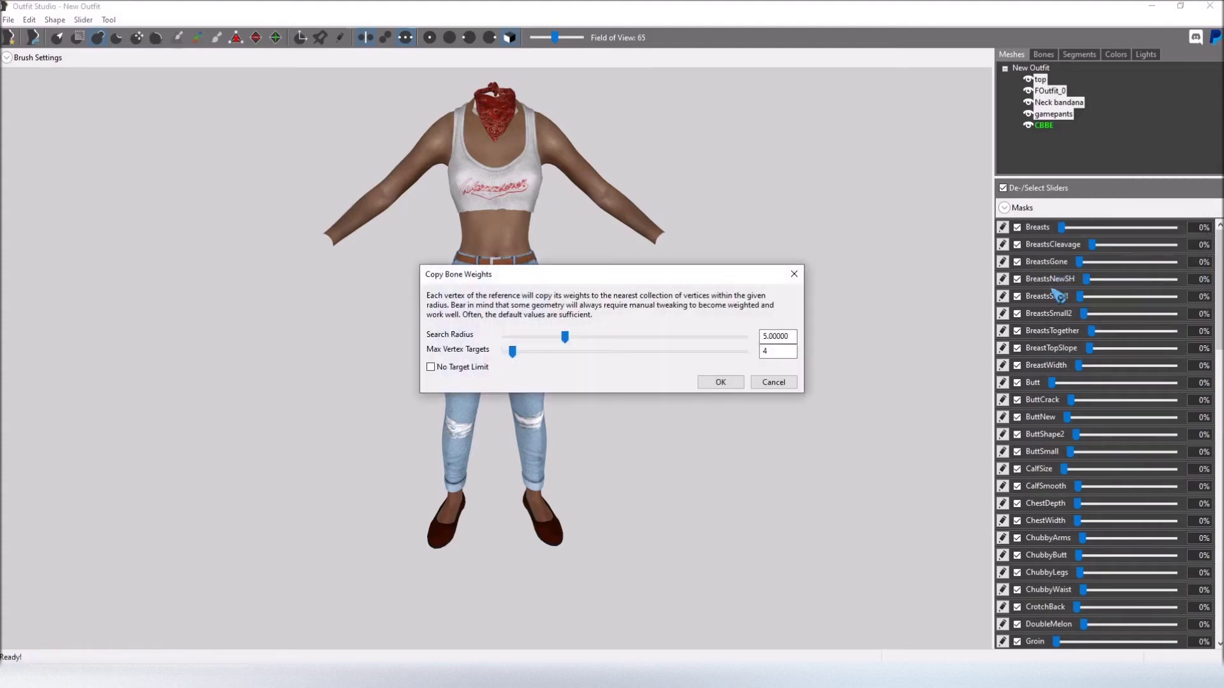
pyautogui.click(720, 382)
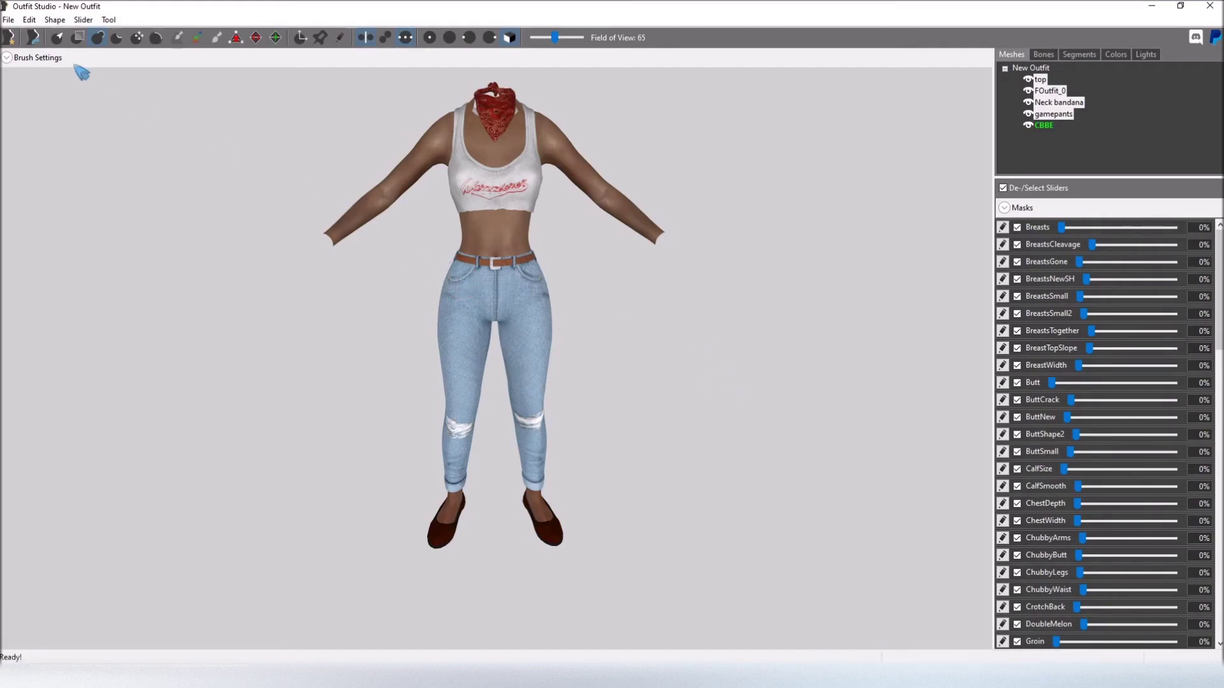
# Save the project as ZZ_FWP Wanderer, with file names taken from the display name, then close Outfit Studio
pyautogui.moveTo(636, 276); pyautogui.dragTo(803, 264, button='right')
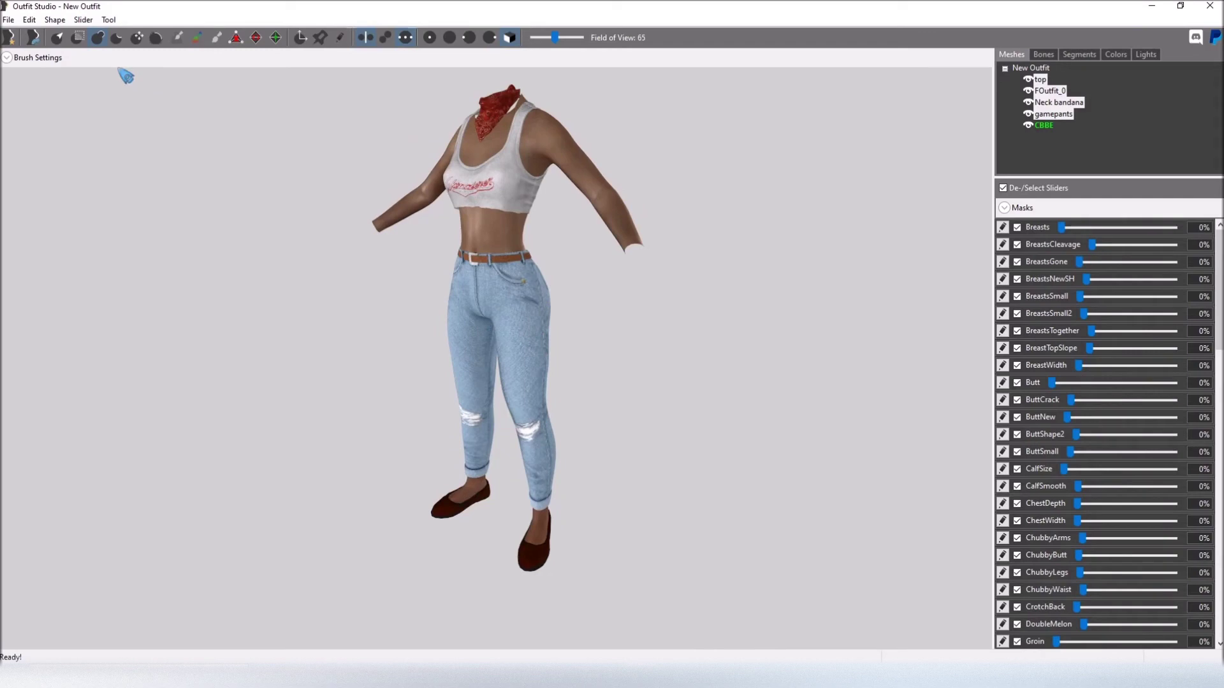
pyautogui.click(8, 20)
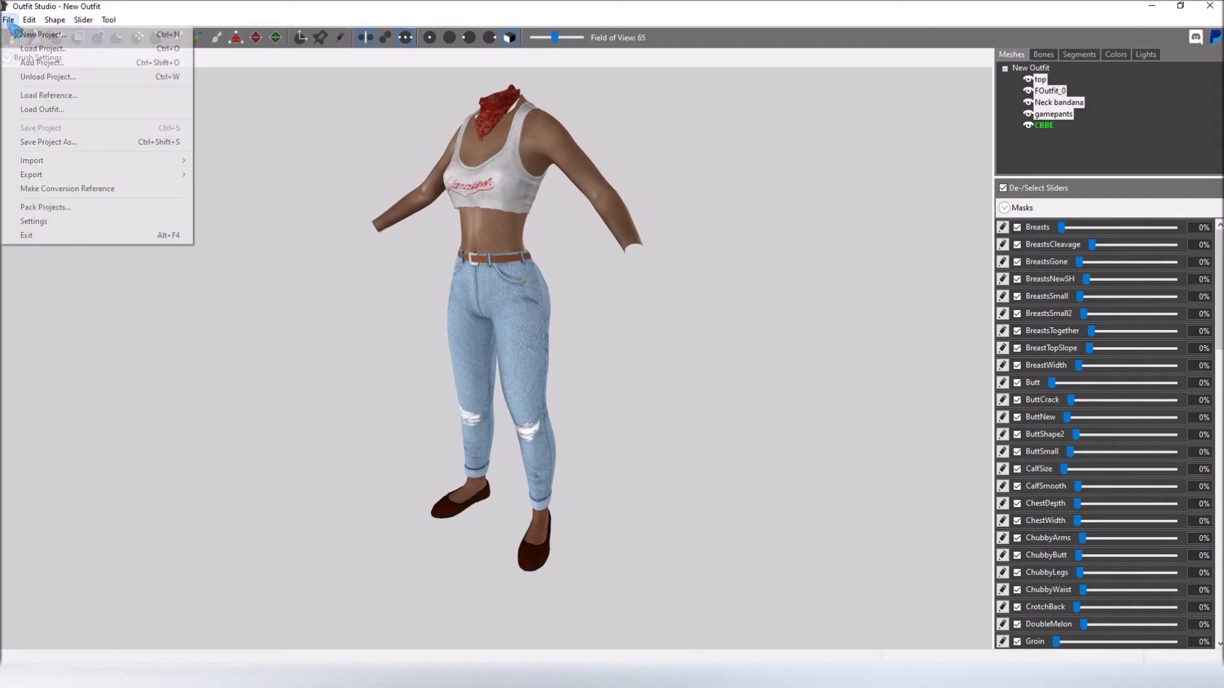
pyautogui.click(61, 144)
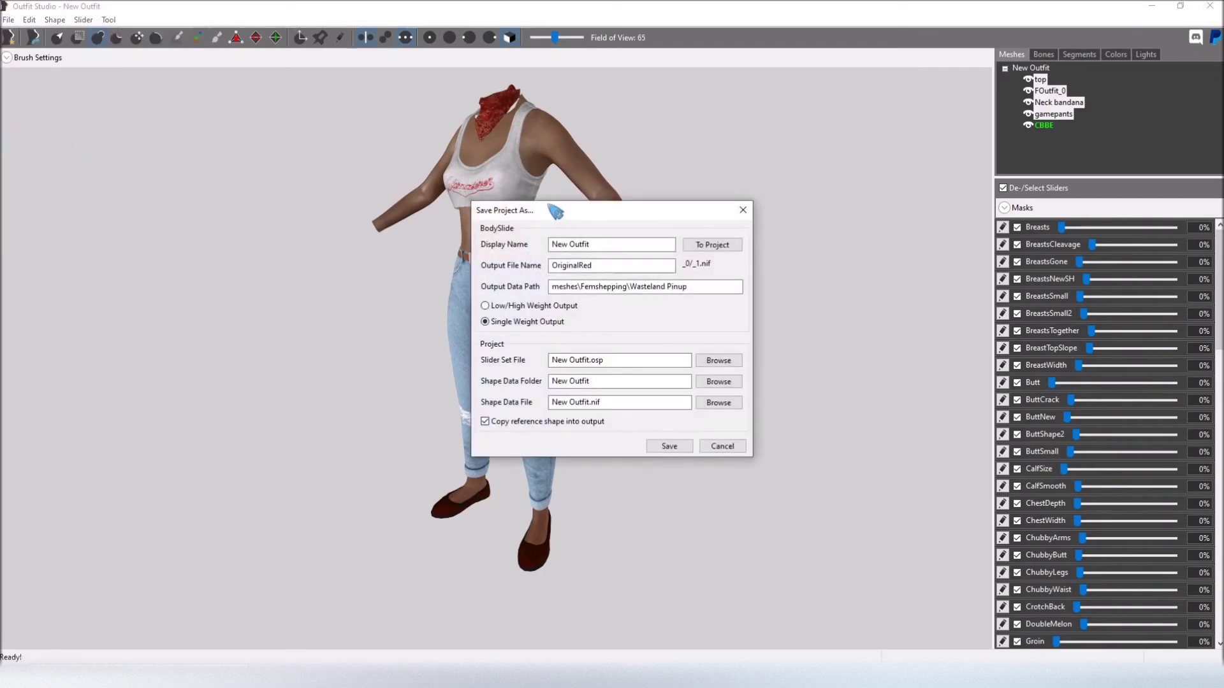
pyautogui.moveTo(612, 244); pyautogui.dragTo(480, 244)
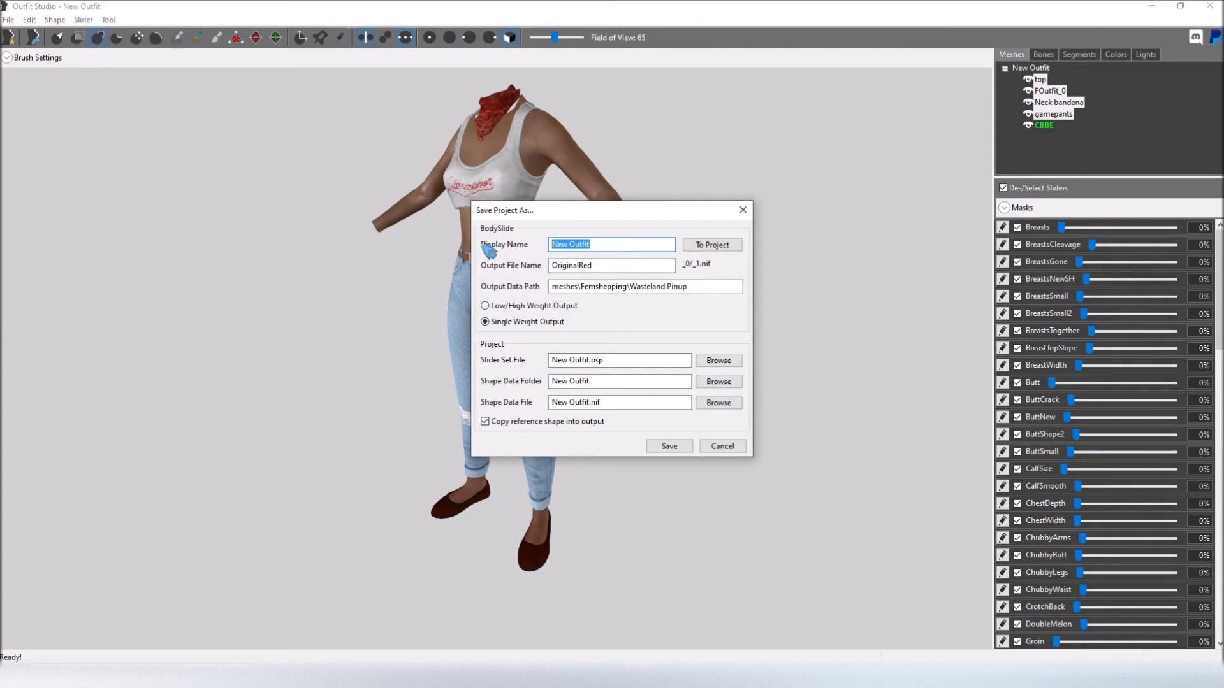
pyautogui.press('BackSpace')
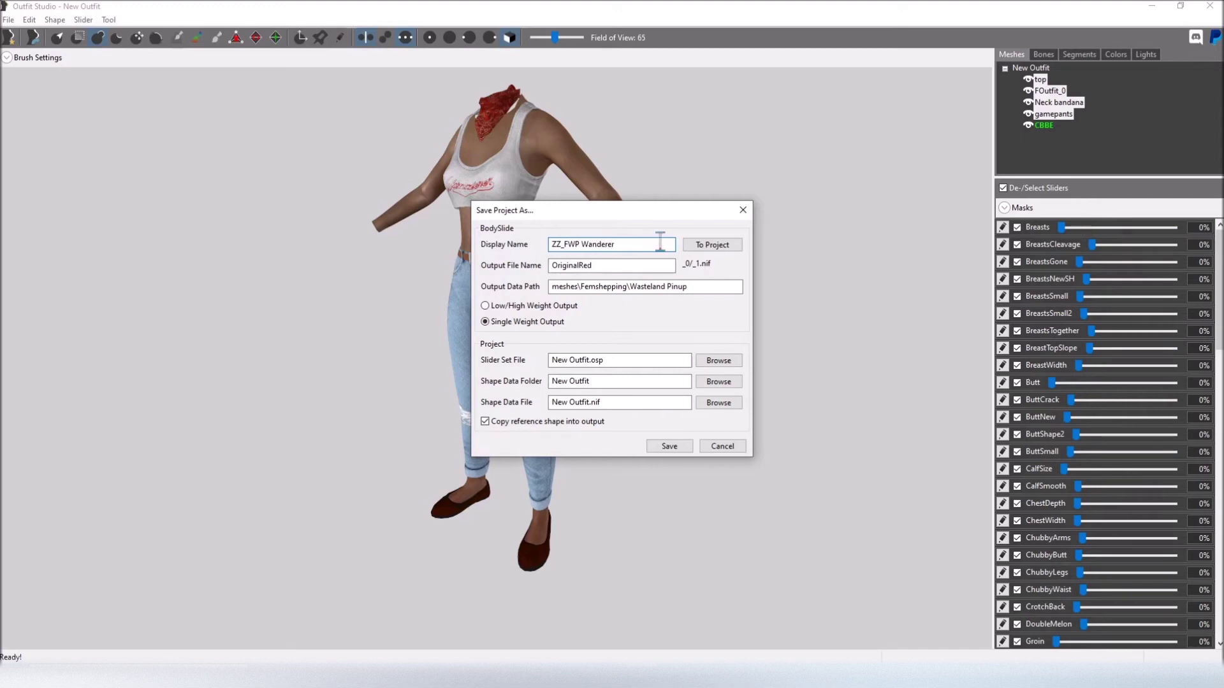
pyautogui.click(723, 249)
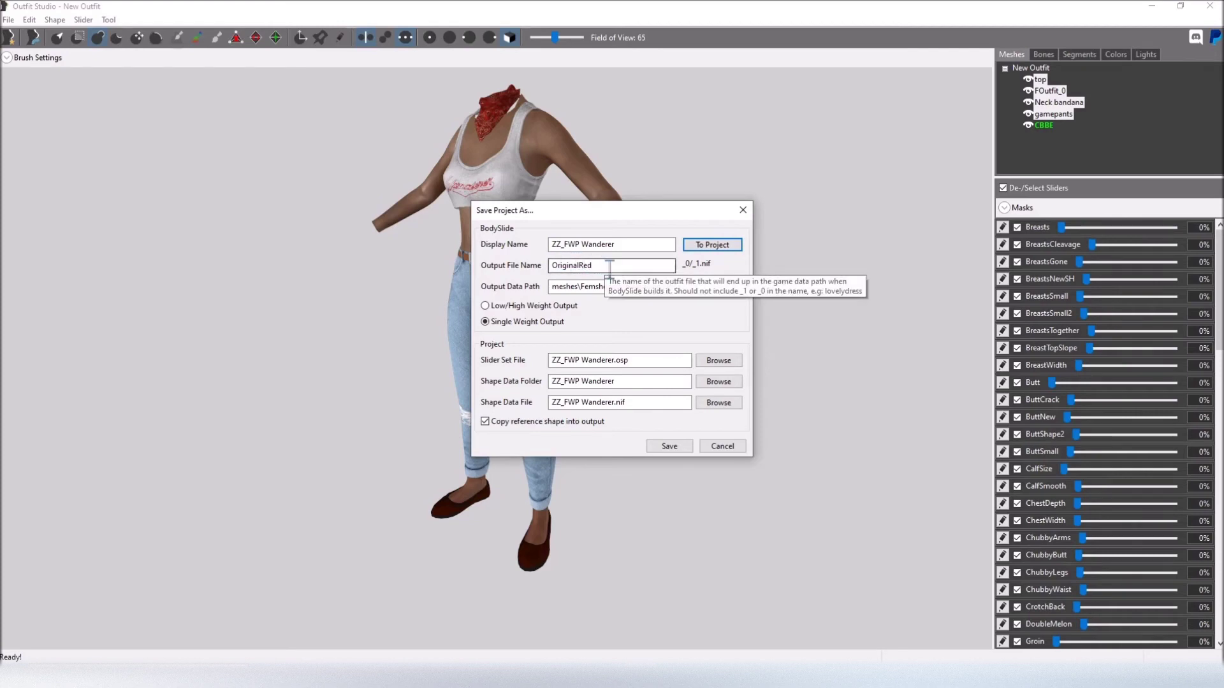
pyautogui.click(668, 446)
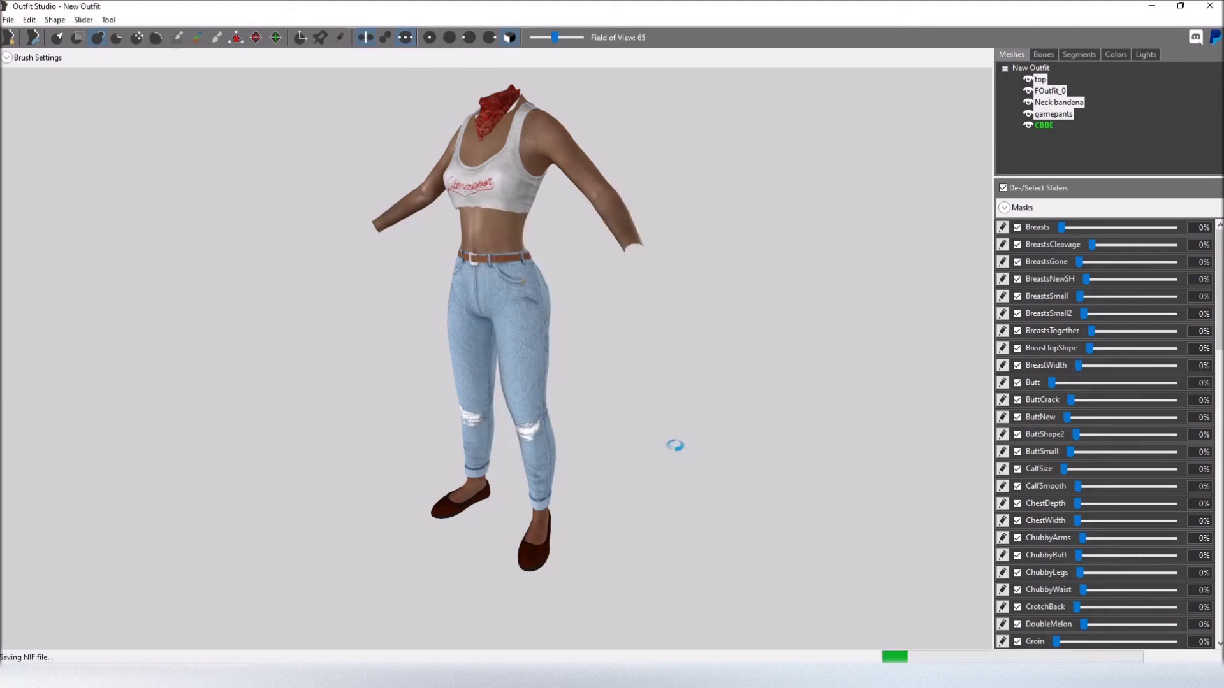
pyautogui.click(1209, 7)
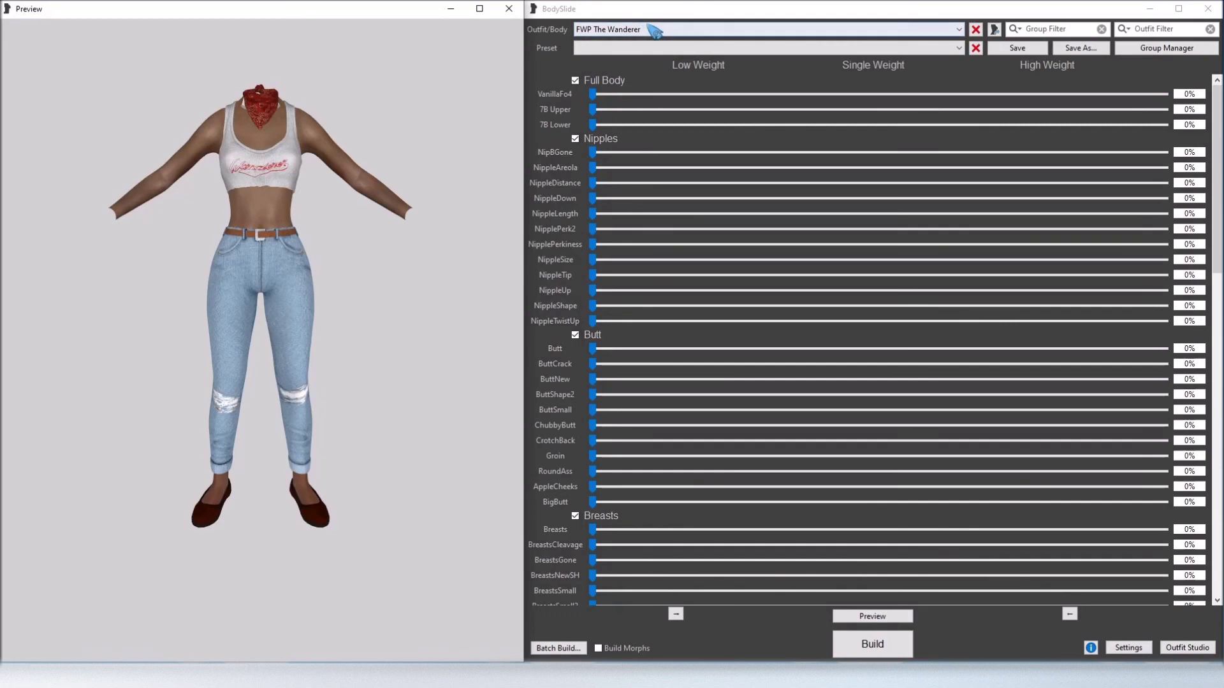
# Select ZZ_FWP Wanderer as the outfit in BodySlide
pyautogui.click(653, 30)
pyautogui.moveTo(959, 241); pyautogui.dragTo(701, 341)
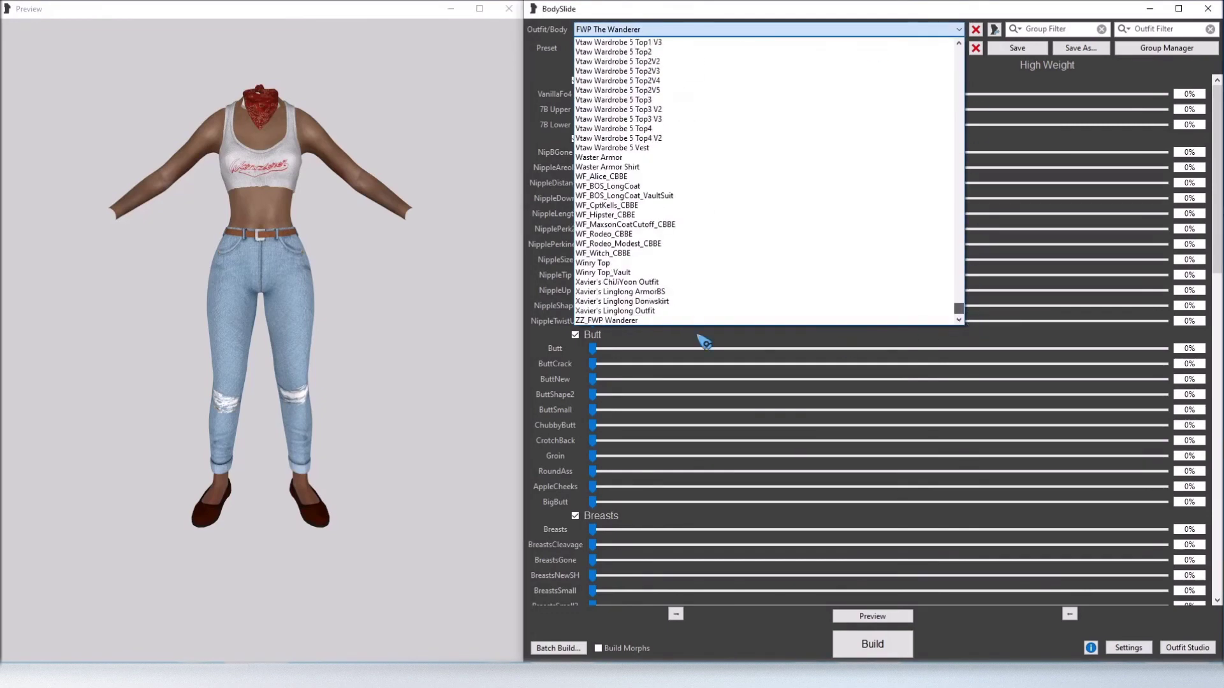
pyautogui.click(650, 321)
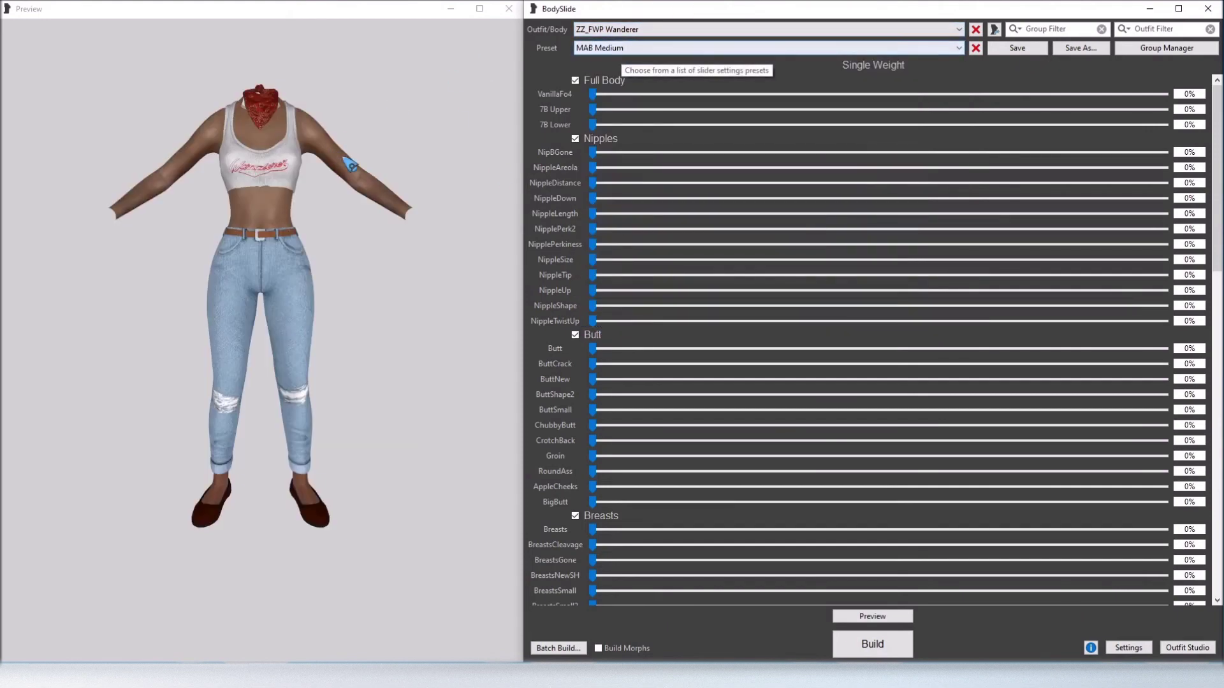
# Apply the Liliana Smallerer CBBE body preset
pyautogui.click(652, 48)
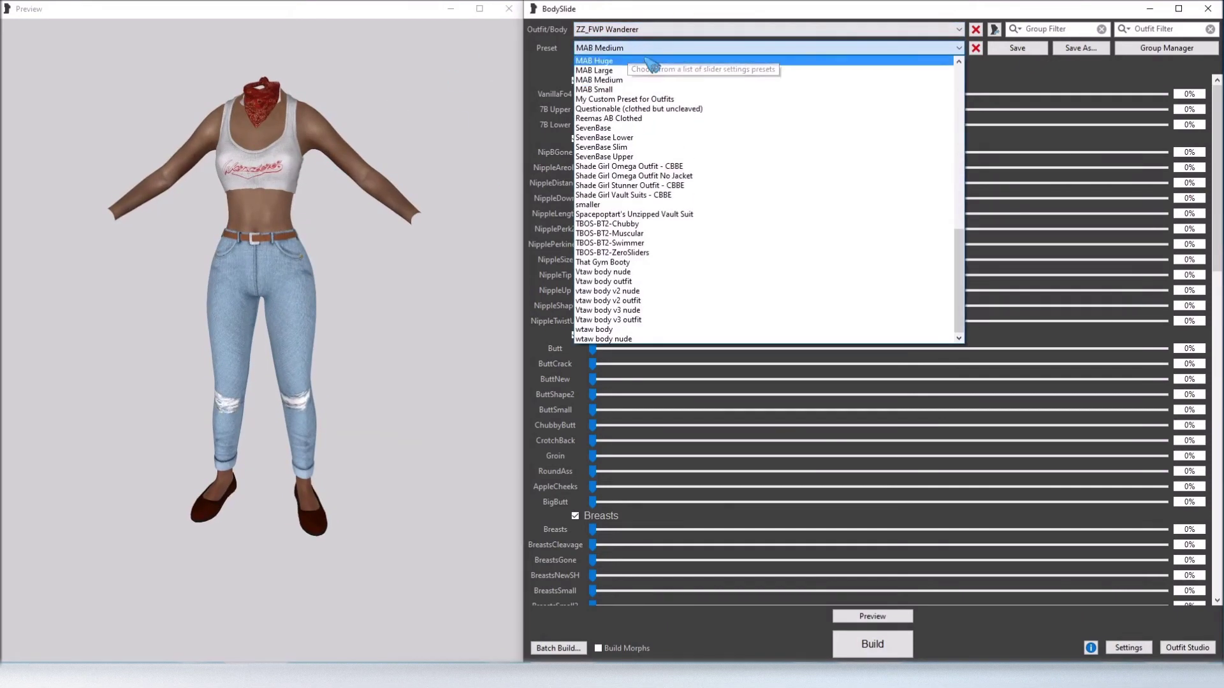
pyautogui.scroll(5, 671, 250)
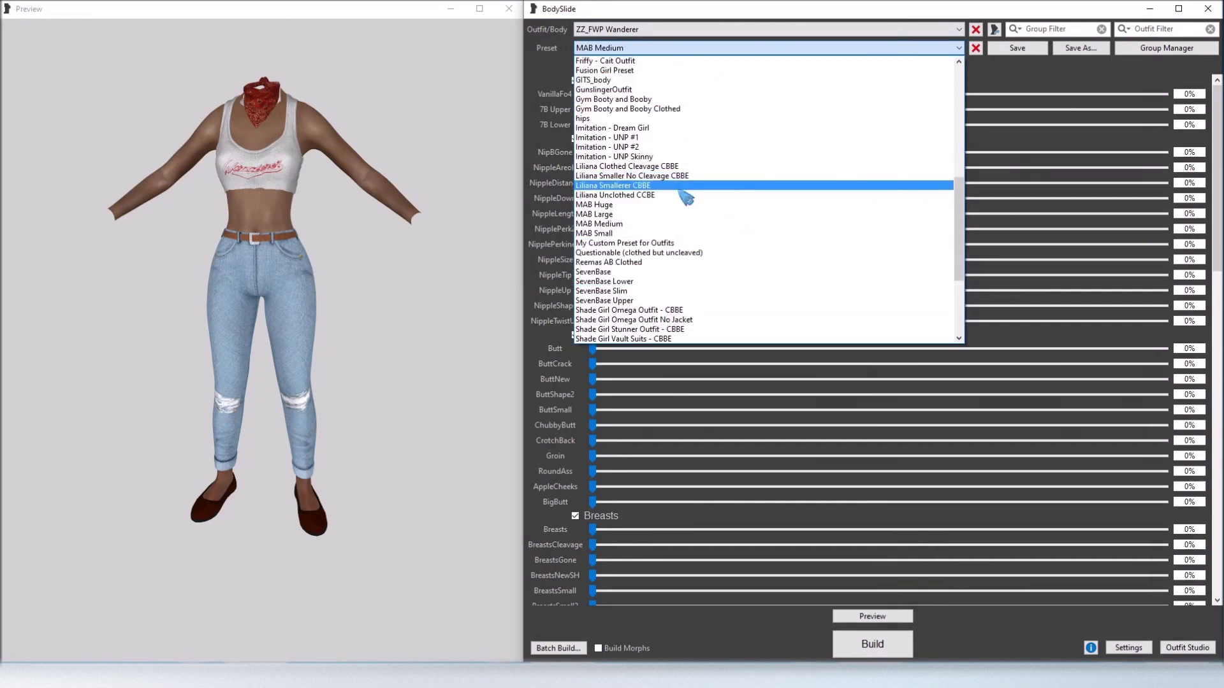
pyautogui.click(637, 186)
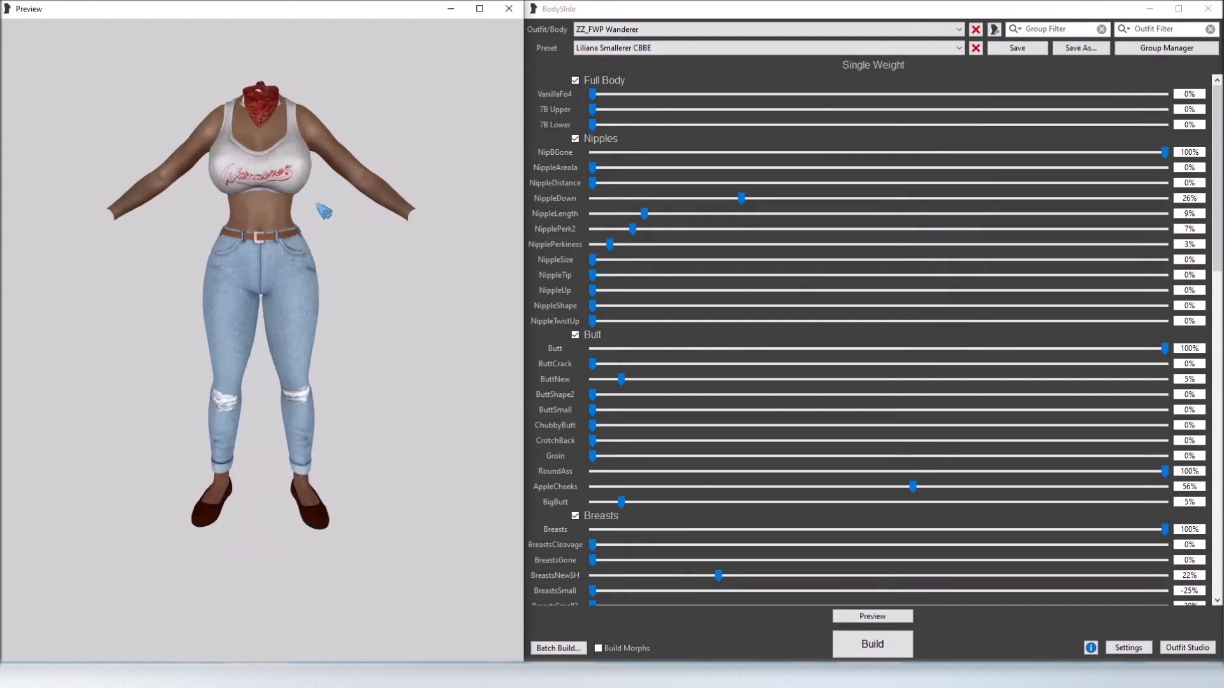
# Check the preview shape, then build ZZ_FWP Wanderer and acknowledge the Process Successful message
pyautogui.moveTo(324, 211); pyautogui.dragTo(137, 261)
pyautogui.scroll(3, 285, 167)
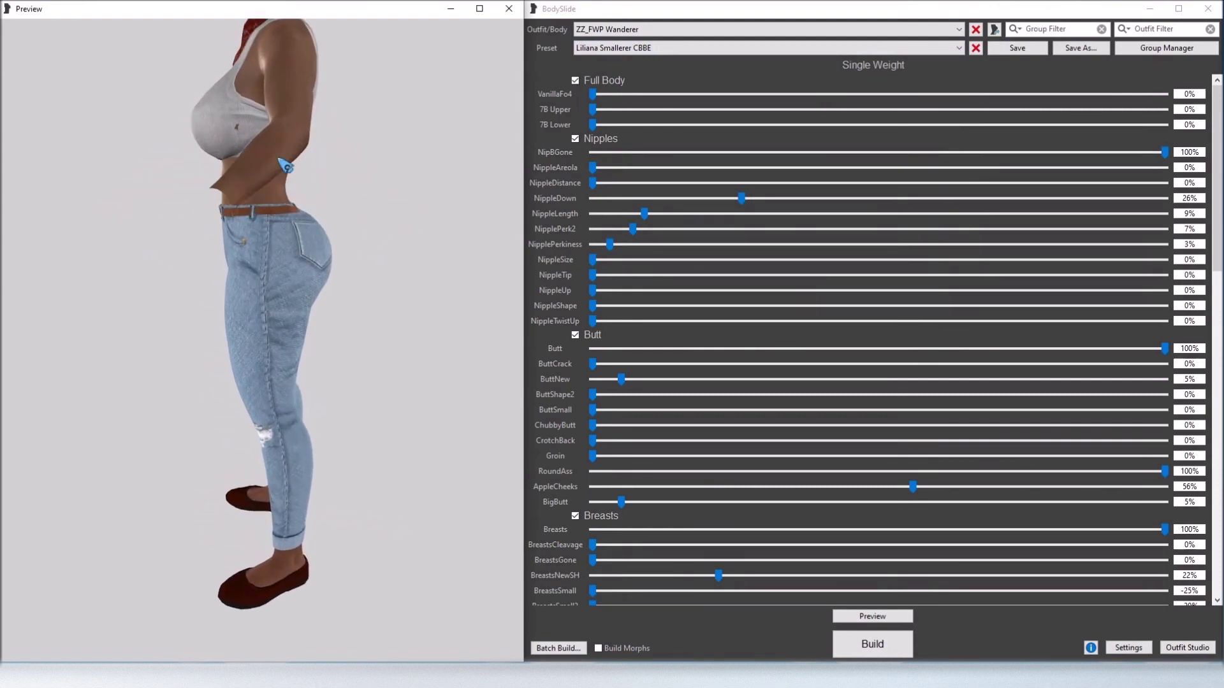
pyautogui.moveTo(286, 167)
pyautogui.mouseDown()
pyautogui.moveTo(239, 159)
pyautogui.moveTo(309, 167)
pyautogui.mouseUp()
pyautogui.scroll(-3, 308, 166)
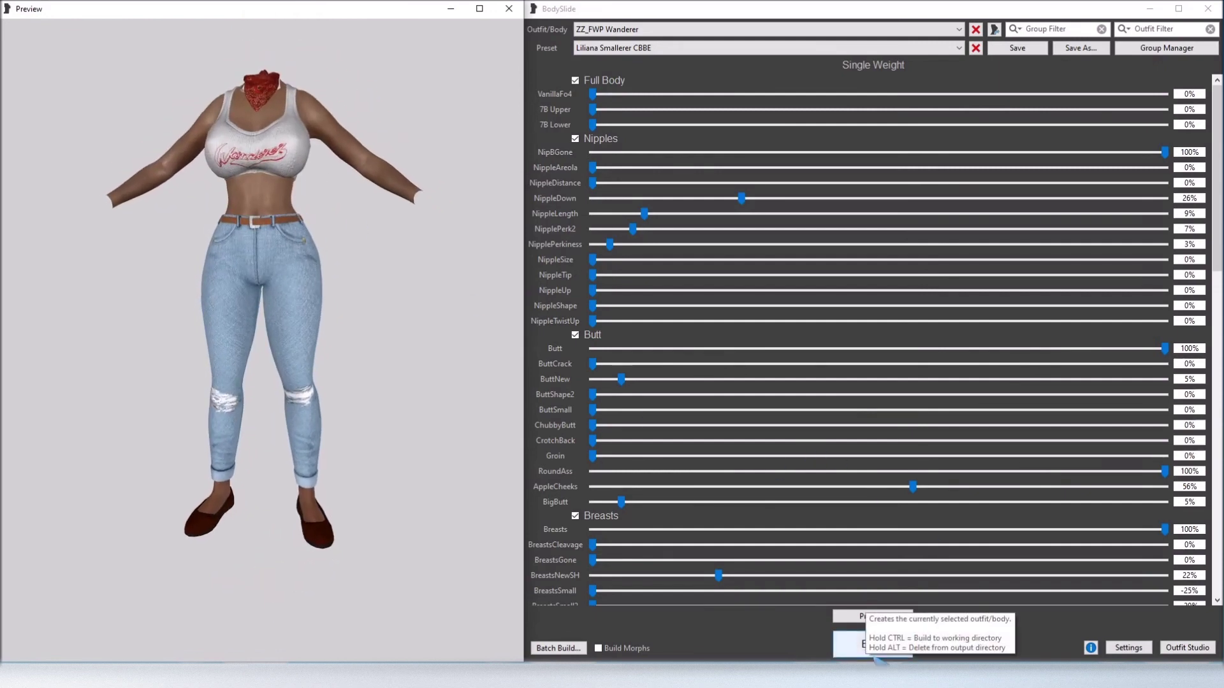
pyautogui.click(875, 657)
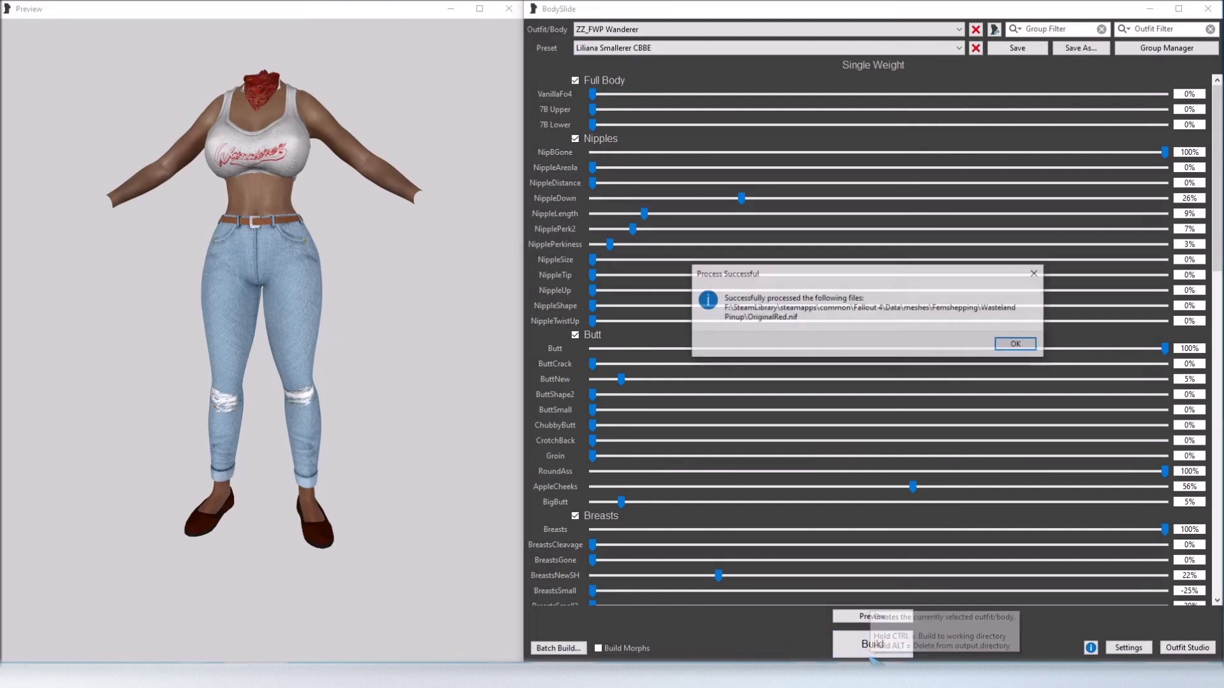
pyautogui.click(1016, 345)
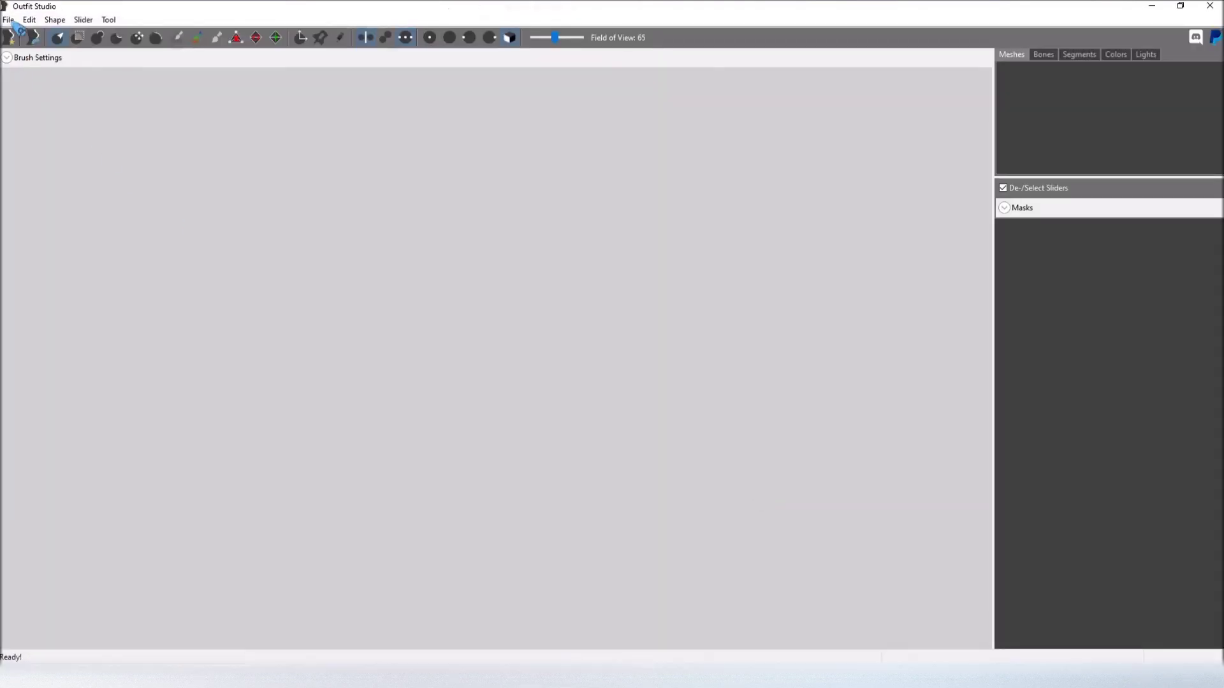
# Load the built OriginalRed.nif from file as the new outfit
pyautogui.click(11, 21)
pyautogui.click(58, 109)
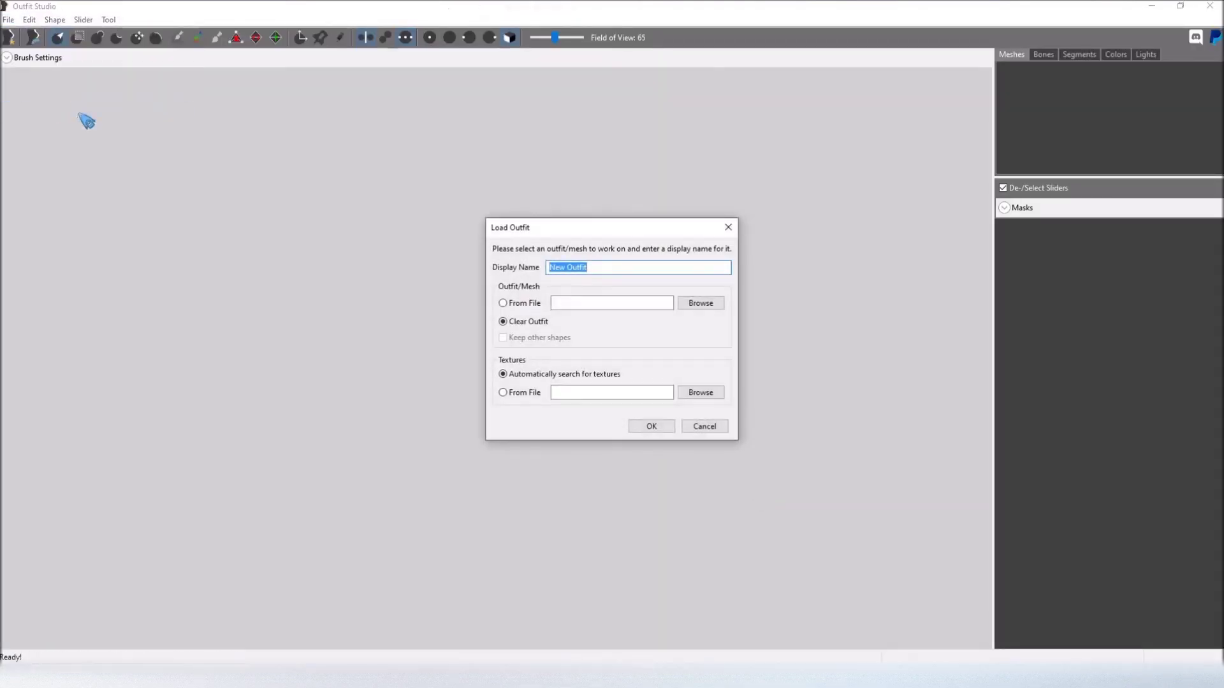
pyautogui.click(524, 305)
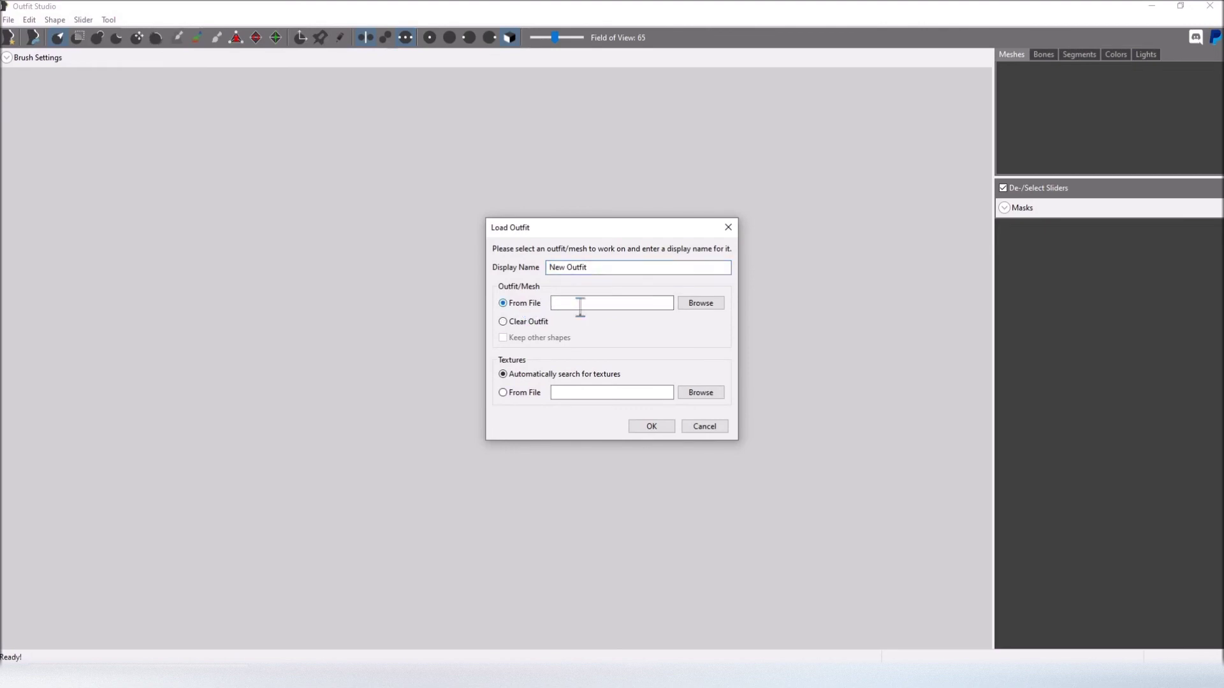
pyautogui.click(702, 306)
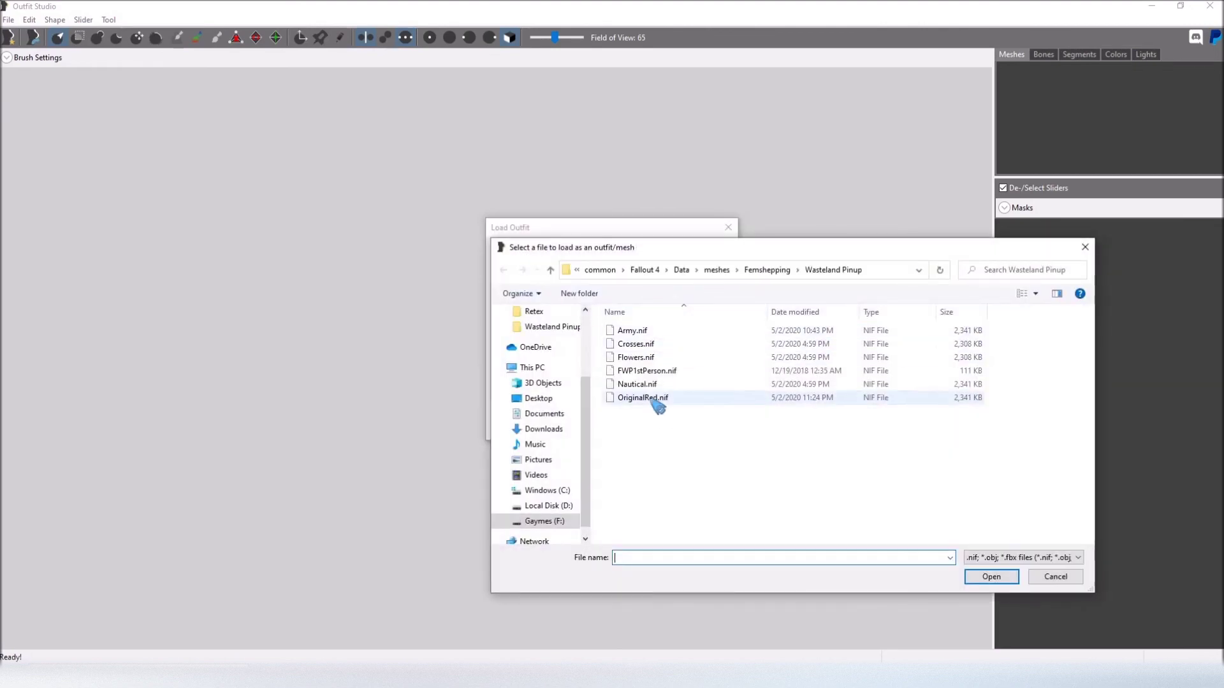
pyautogui.click(655, 399)
pyautogui.click(991, 577)
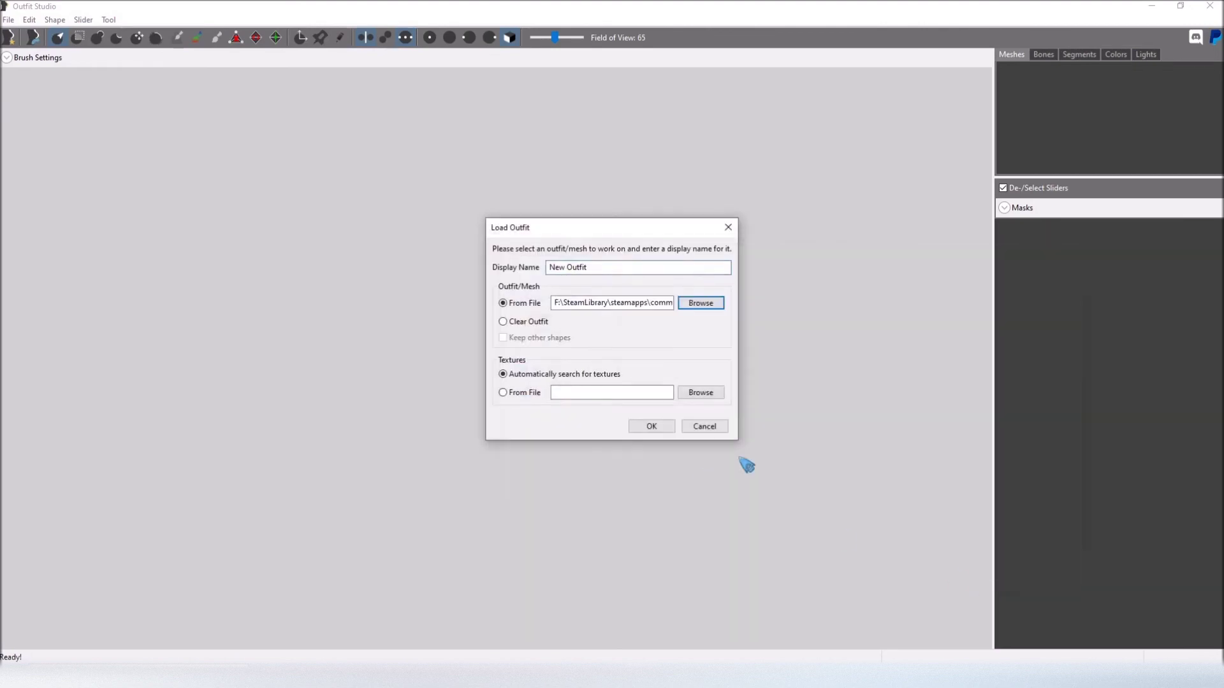
pyautogui.click(663, 429)
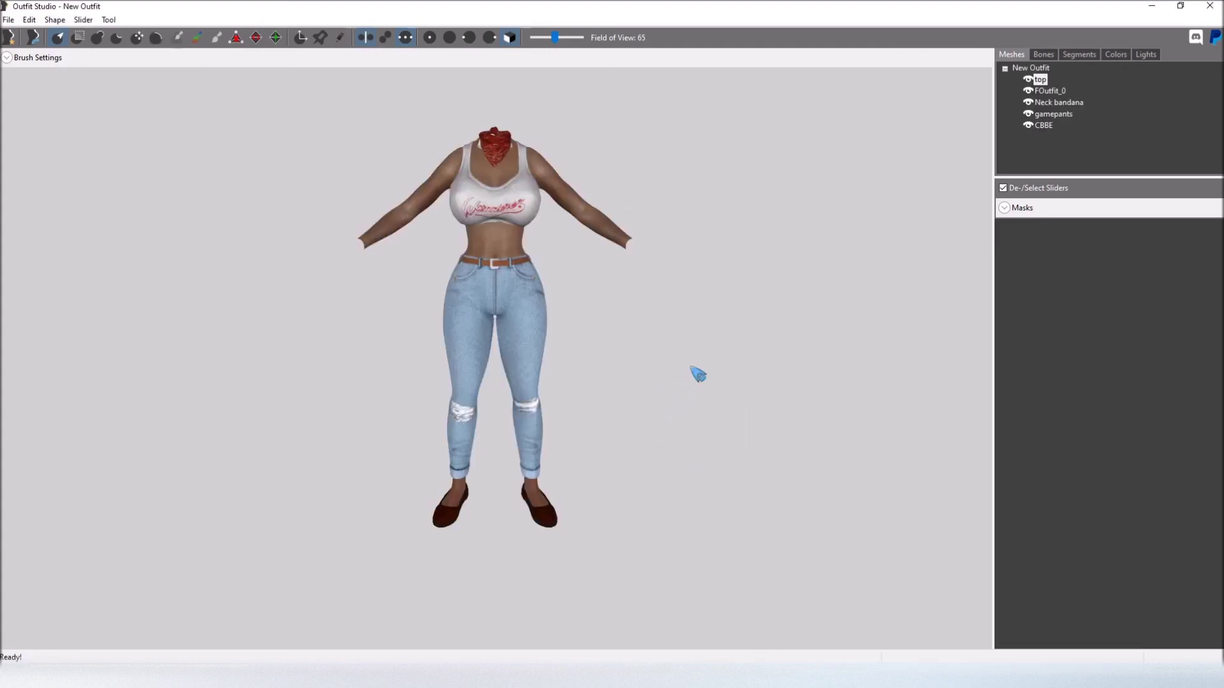
# Shrink the brush Size slider in Brush Settings while inspecting the outfit from several angles
pyautogui.moveTo(547, 353); pyautogui.dragTo(599, 271, button='right')
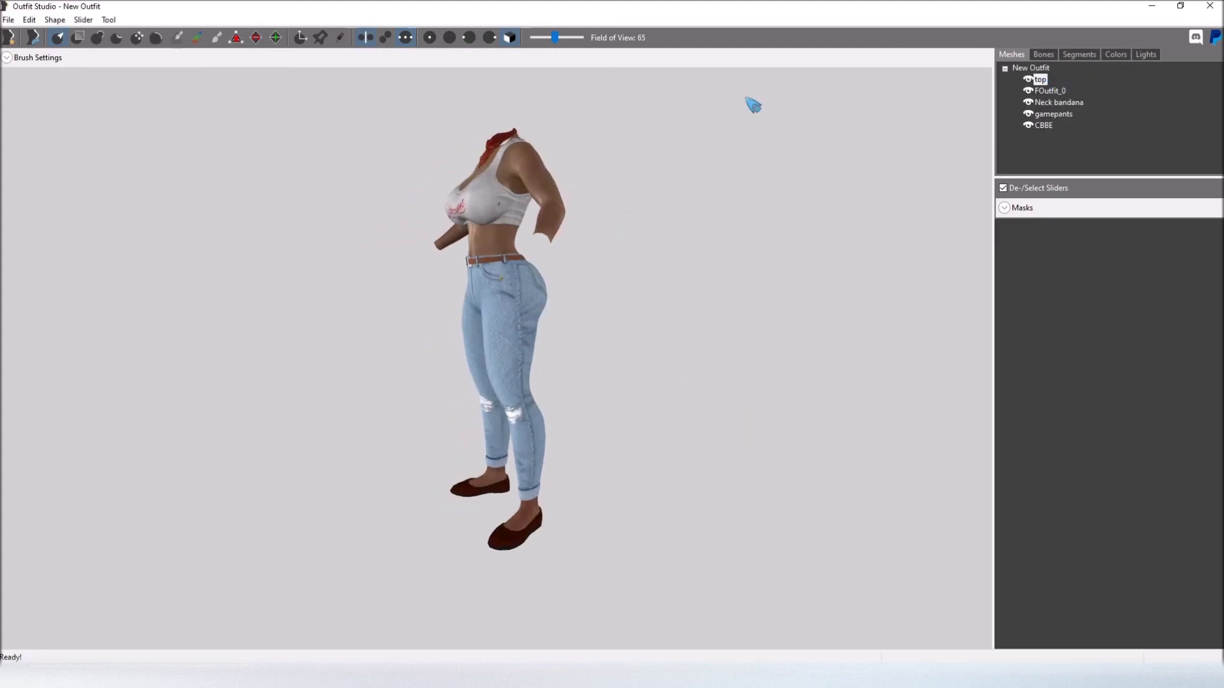
pyautogui.moveTo(570, 167); pyautogui.dragTo(554, 171, button='right')
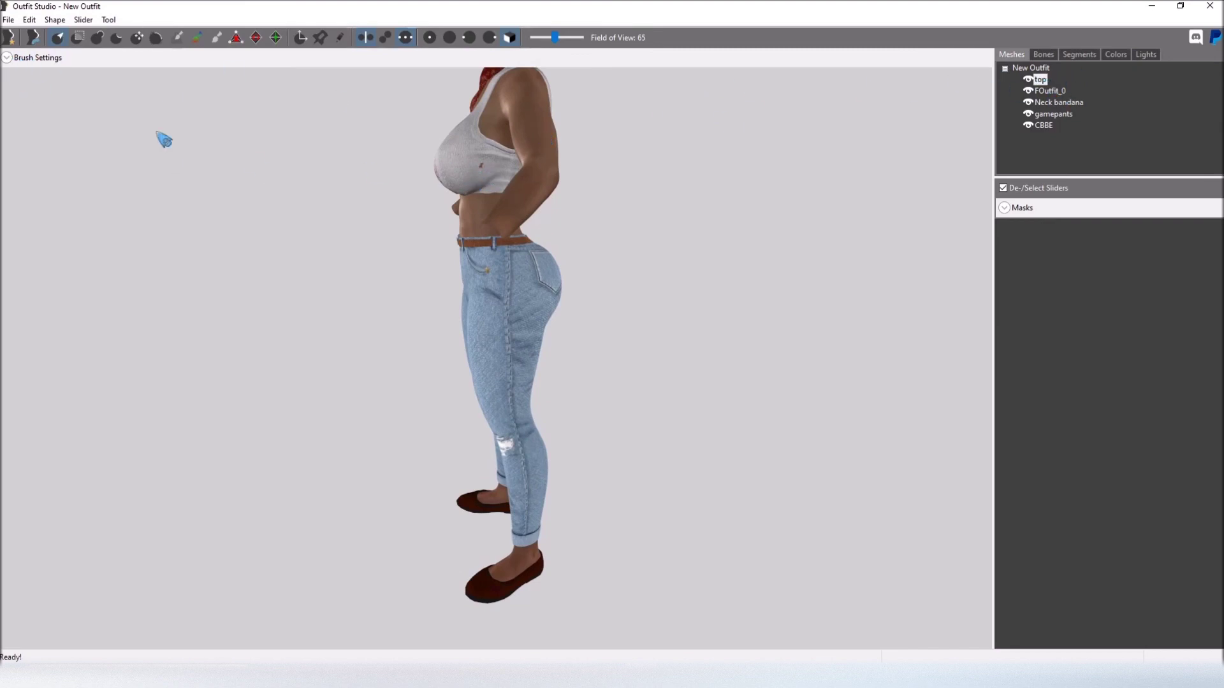
pyautogui.click(13, 60)
pyautogui.click(7, 57)
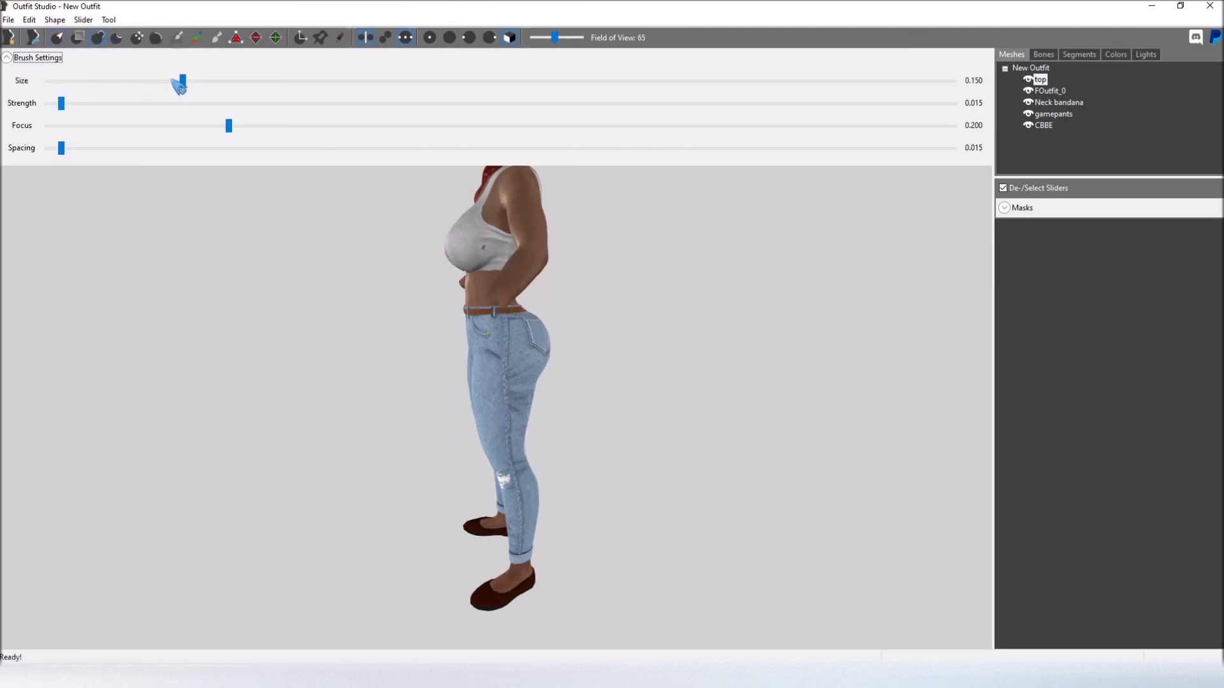
pyautogui.moveTo(181, 85); pyautogui.dragTo(66, 86)
pyautogui.click(7, 57)
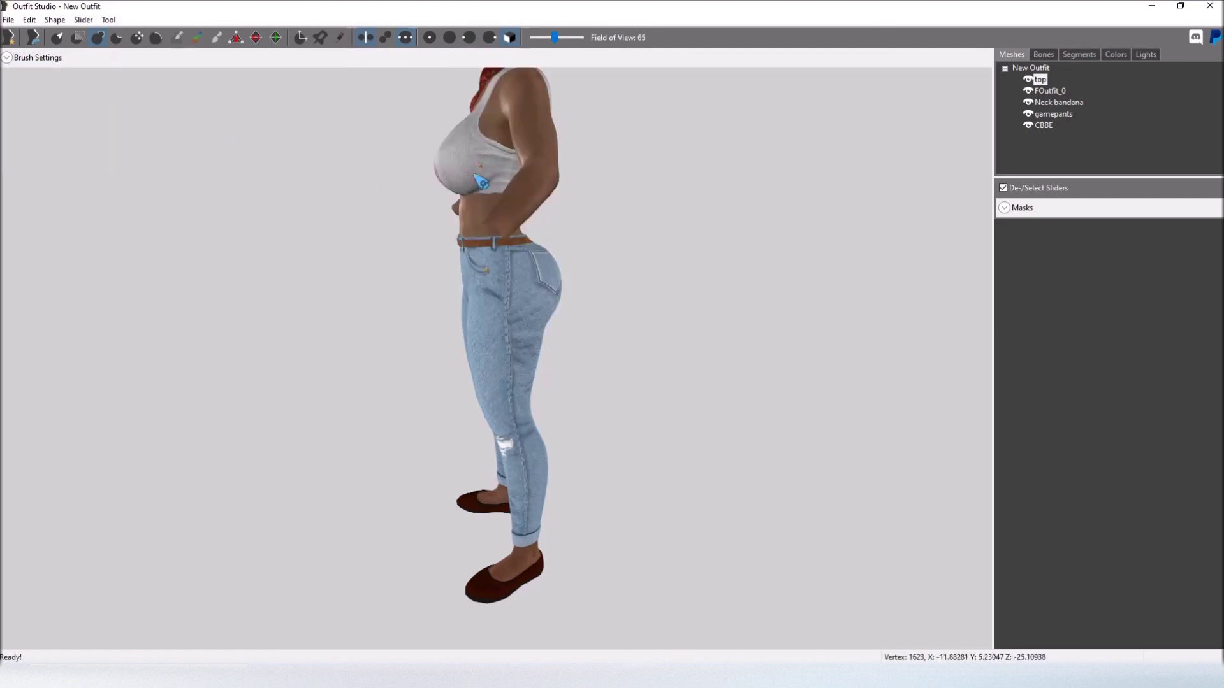
pyautogui.moveTo(487, 179); pyautogui.dragTo(585, 190, button='right')
pyautogui.moveTo(680, 292); pyautogui.dragTo(626, 285, button='right')
pyautogui.click(9, 19)
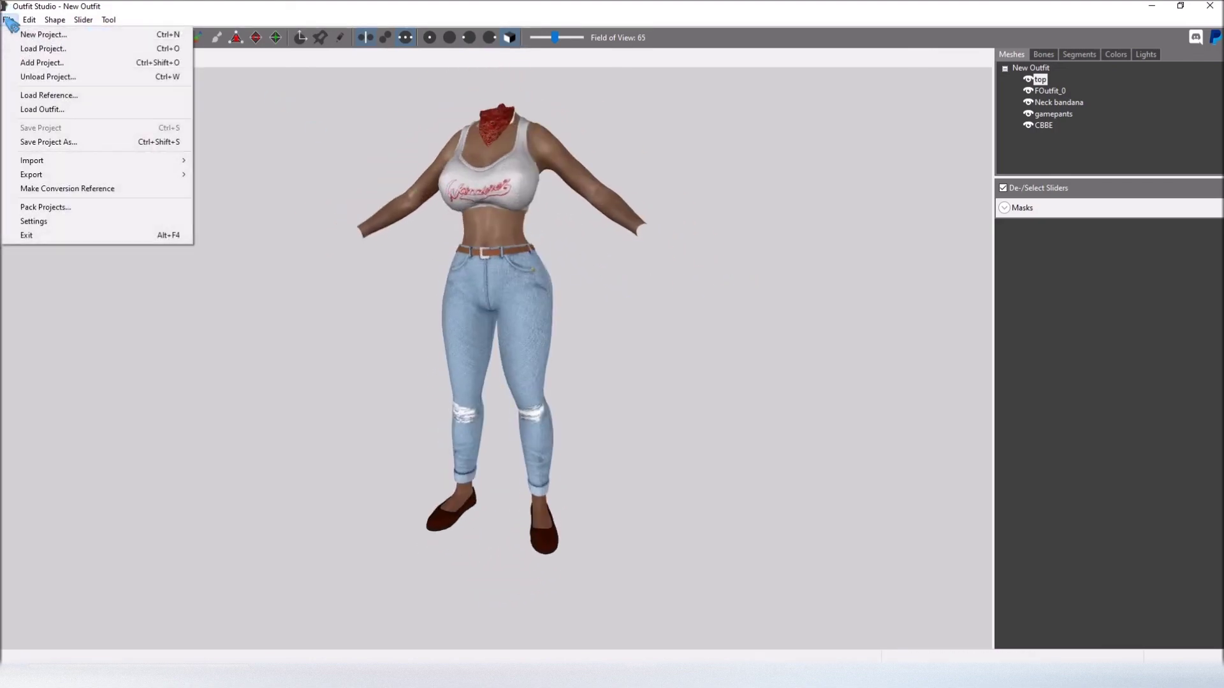
# Export to NIF, choosing OriginalRed.nif and confirming the overwrite
pyautogui.moveTo(156, 178)
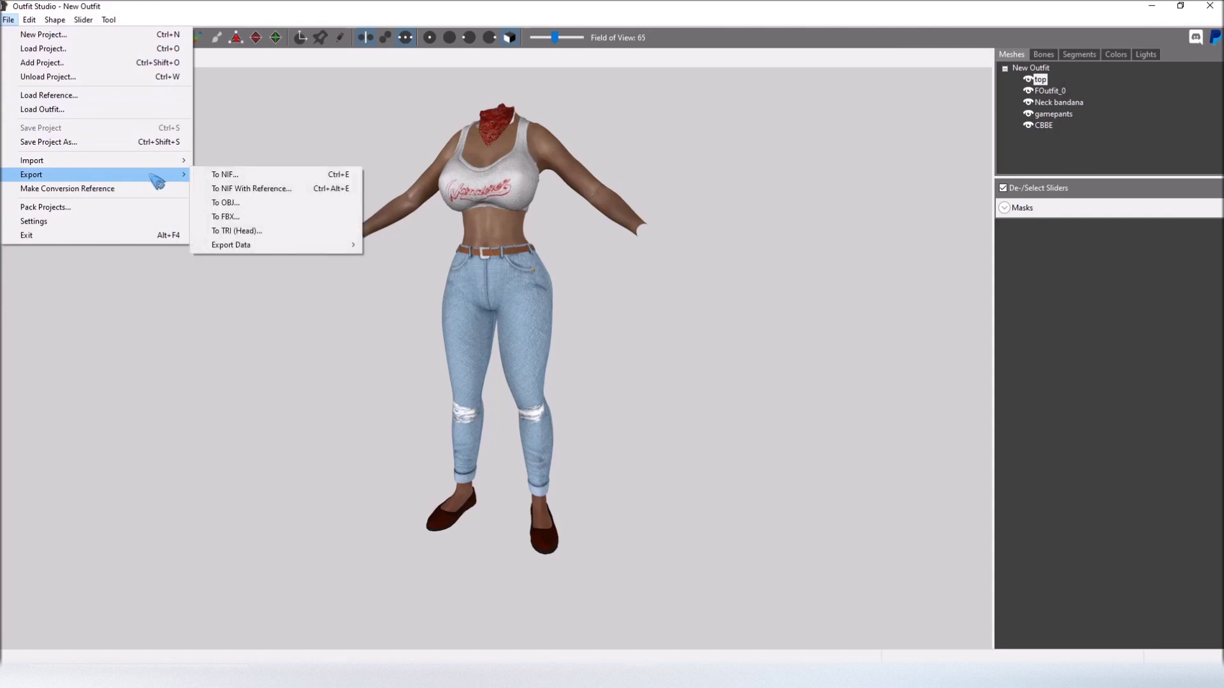
pyautogui.click(227, 172)
pyautogui.click(287, 187)
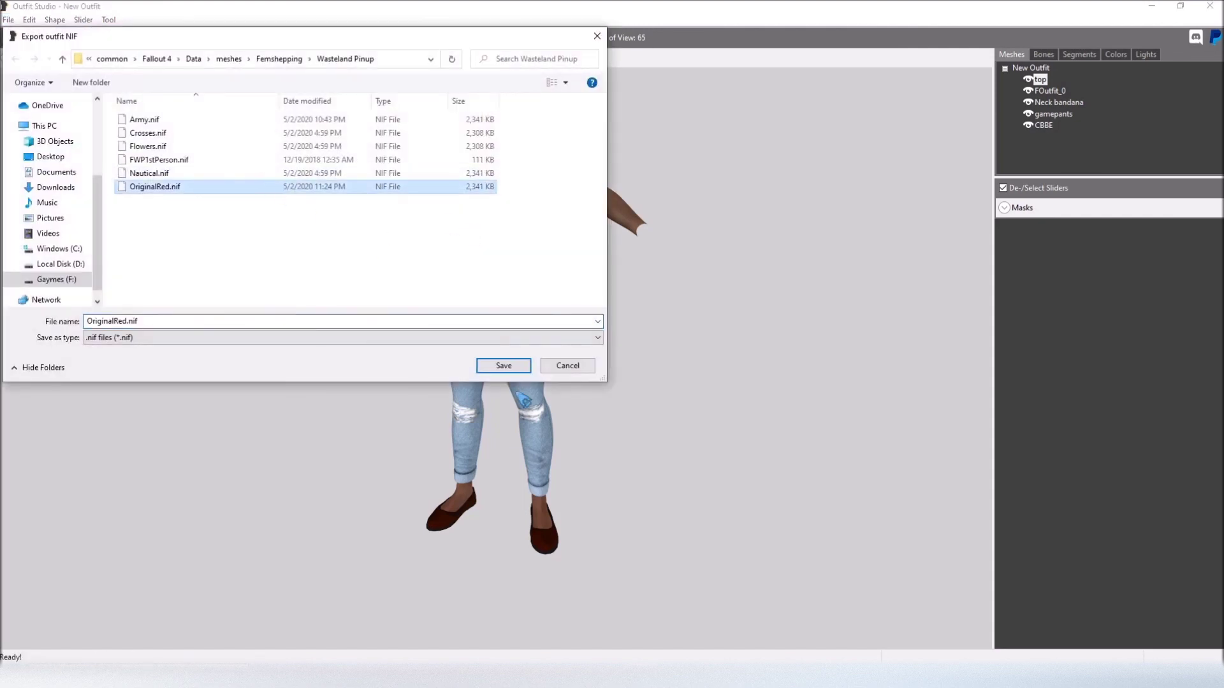
pyautogui.click(508, 373)
pyautogui.click(643, 338)
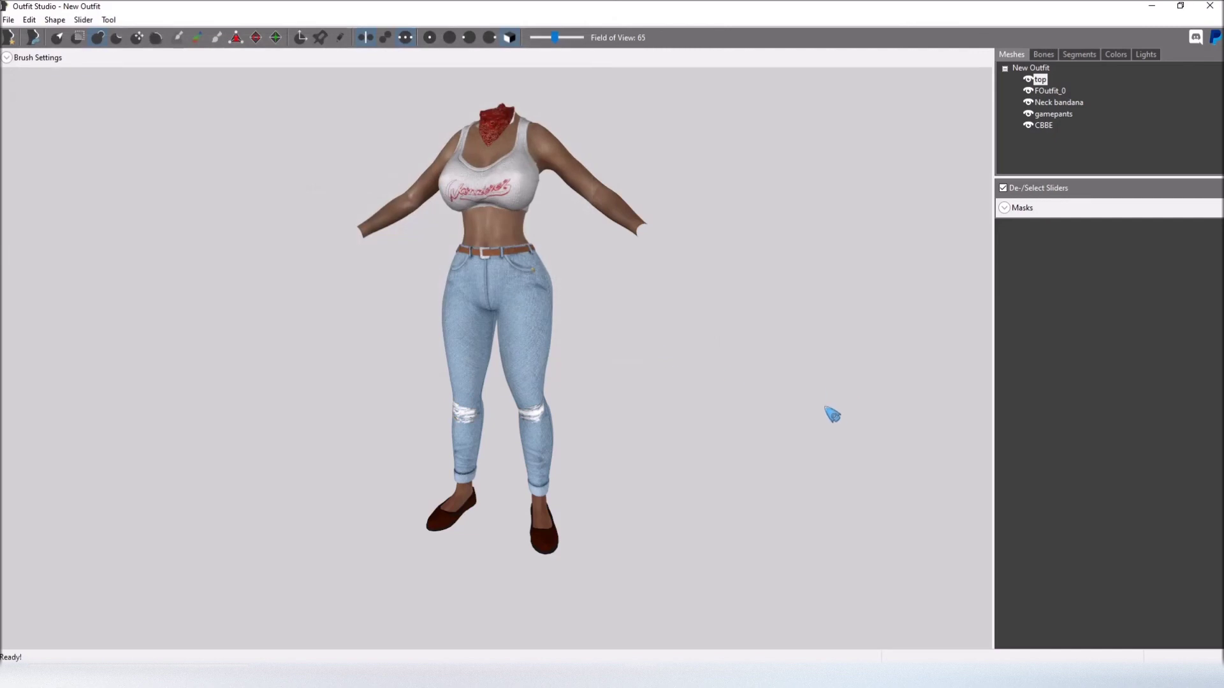
pyautogui.moveTo(619, 295); pyautogui.dragTo(430, 392, button='right')
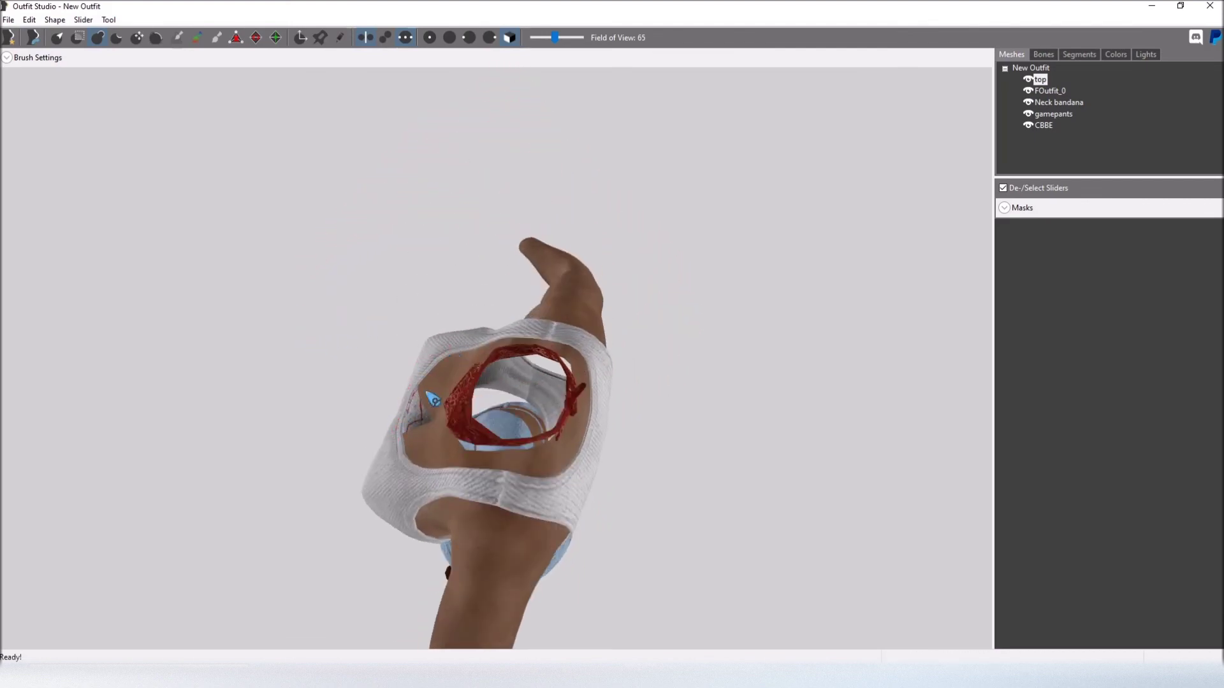
pyautogui.moveTo(413, 447); pyautogui.dragTo(658, 408, button='right')
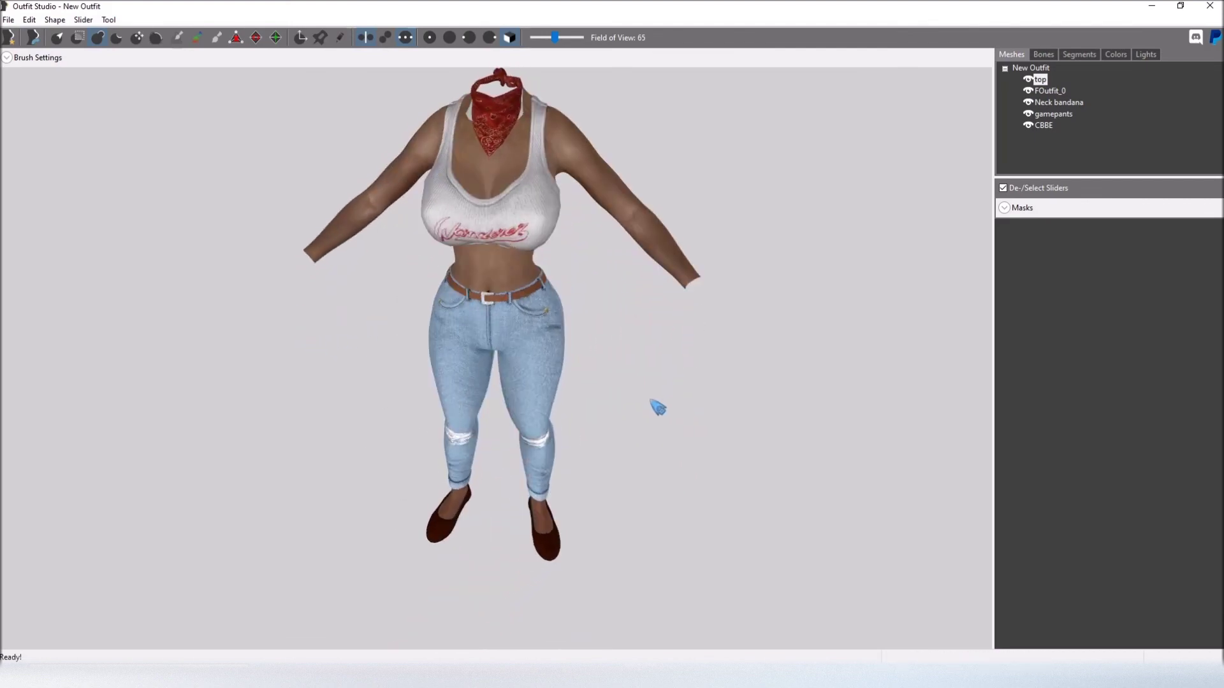
pyautogui.moveTo(457, 397)
pyautogui.mouseDown(button='right')
pyautogui.moveTo(694, 383)
pyautogui.moveTo(480, 396)
pyautogui.mouseUp(button='right')
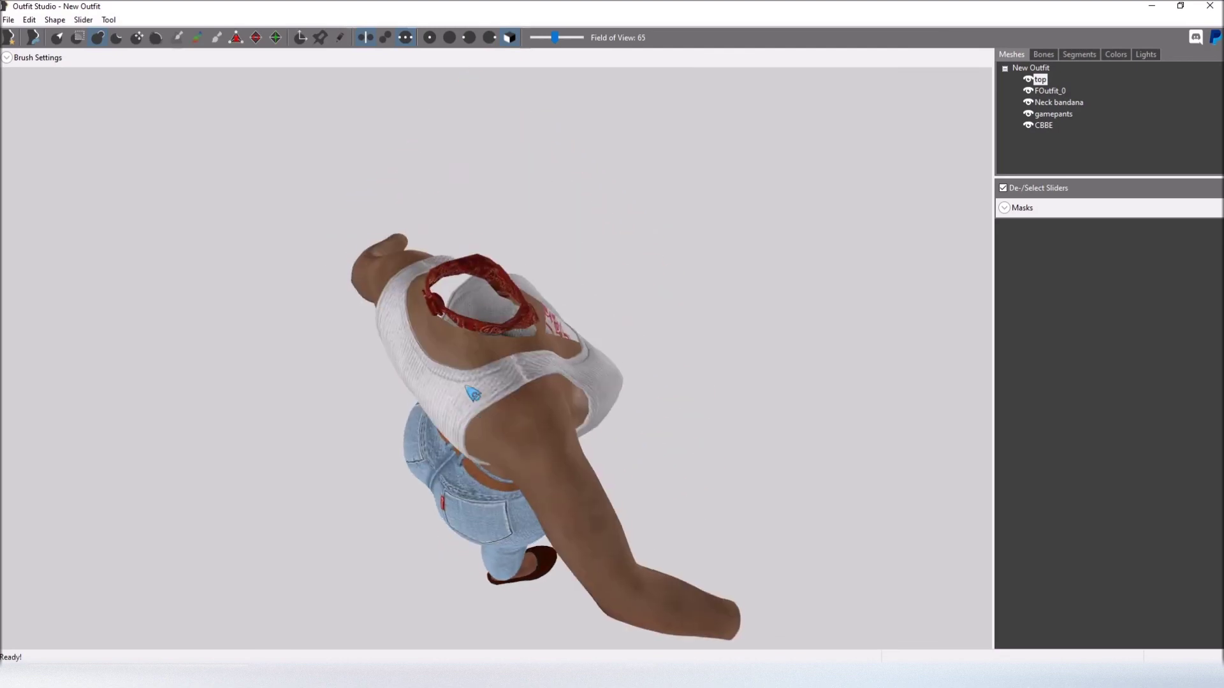
pyautogui.moveTo(469, 534); pyautogui.dragTo(552, 399, button='right')
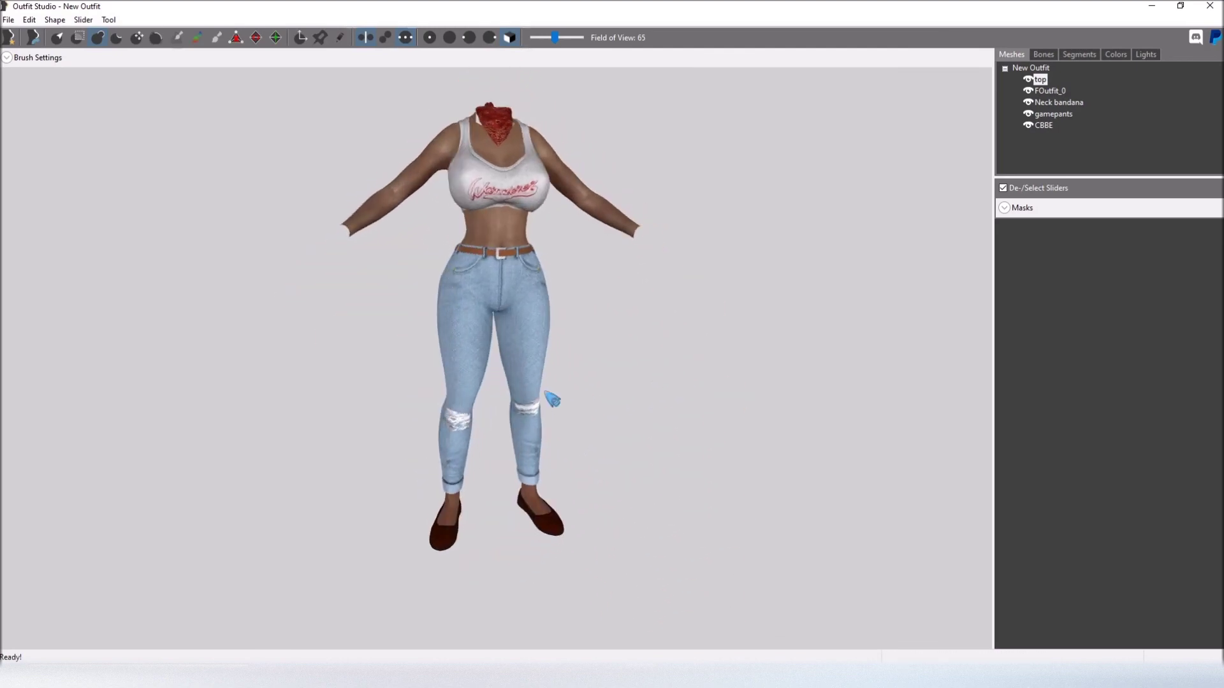